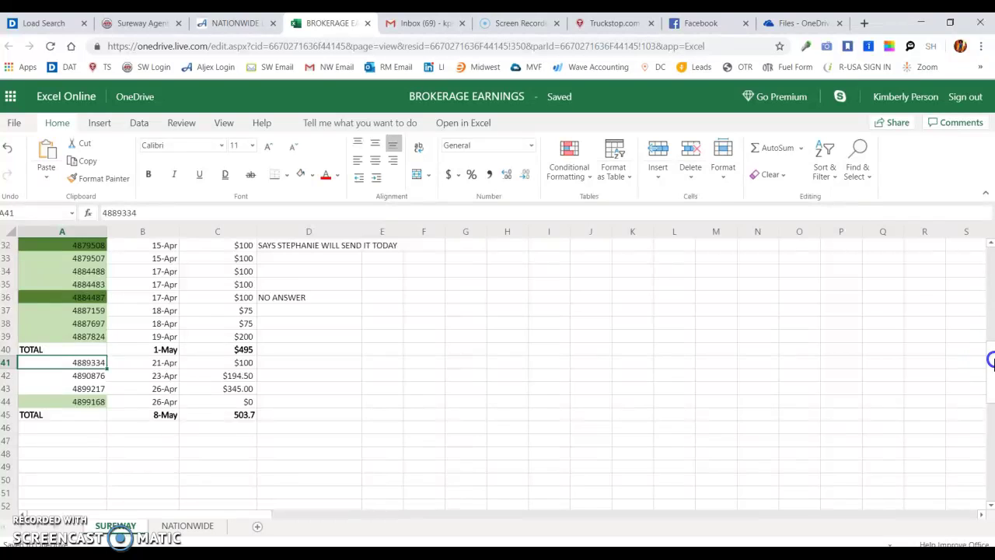
# Step: Review the order entries, weekly totals and notes on the SUREWAY sheet of the BROKERAGE EARNINGS workbook
pyautogui.moveTo(991, 359); pyautogui.dragTo(990, 253)
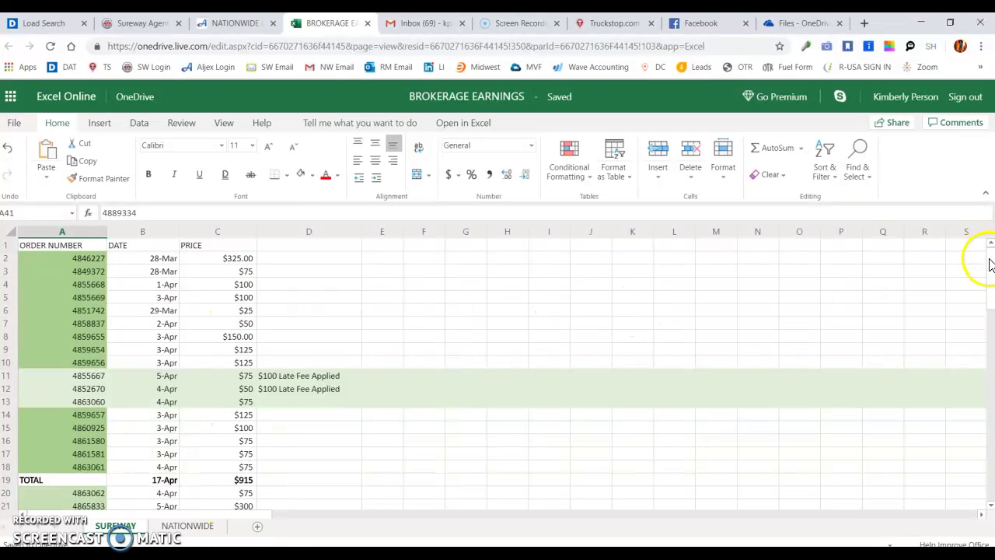
pyautogui.moveTo(989, 262); pyautogui.dragTo(981, 385)
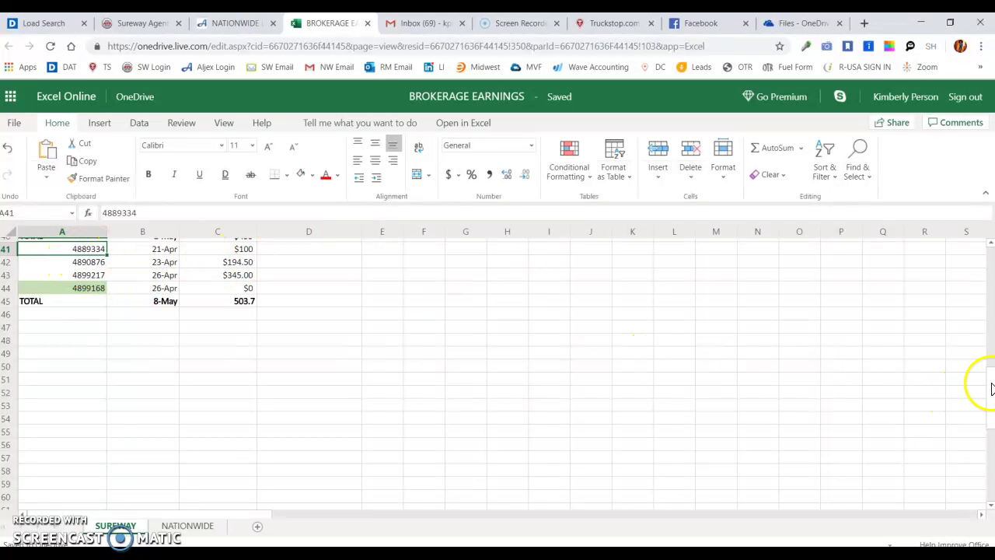
pyautogui.moveTo(990, 385); pyautogui.dragTo(990, 303)
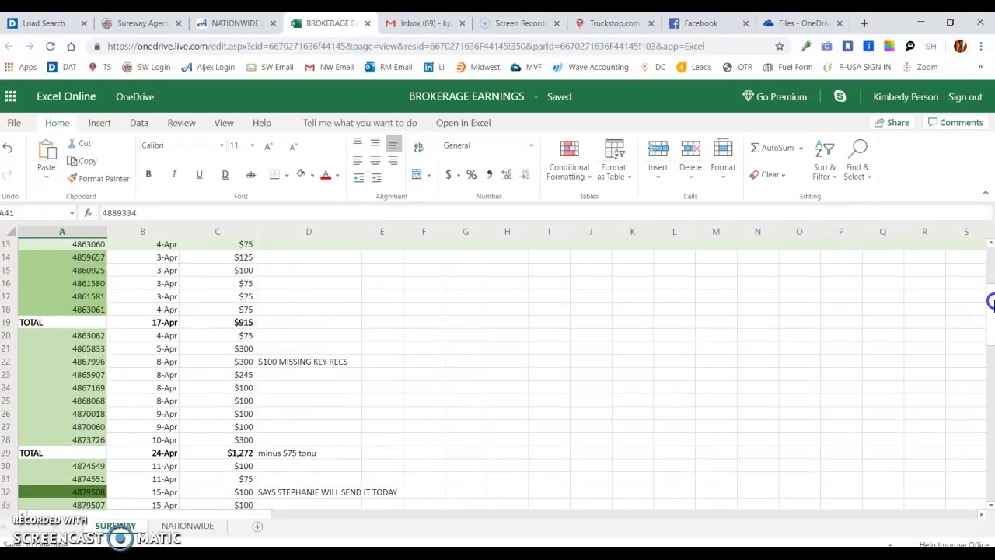
pyautogui.scroll(-2, 990, 303)
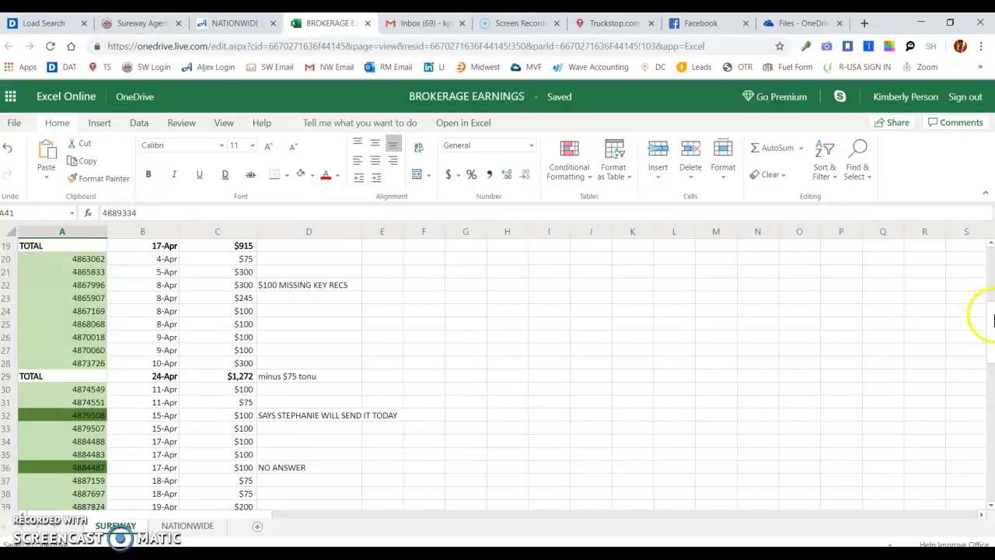
pyautogui.scroll(-1, 991, 320)
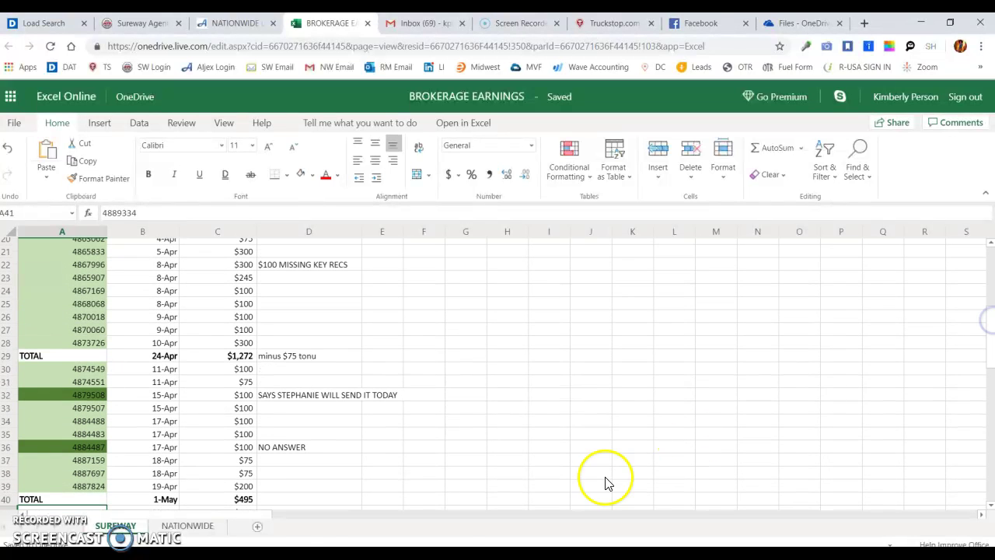
# Step: Look through the April orders on the NATIONWIDE sheet, and return to the latest entries on the SUREWAY sheet
pyautogui.click(195, 526)
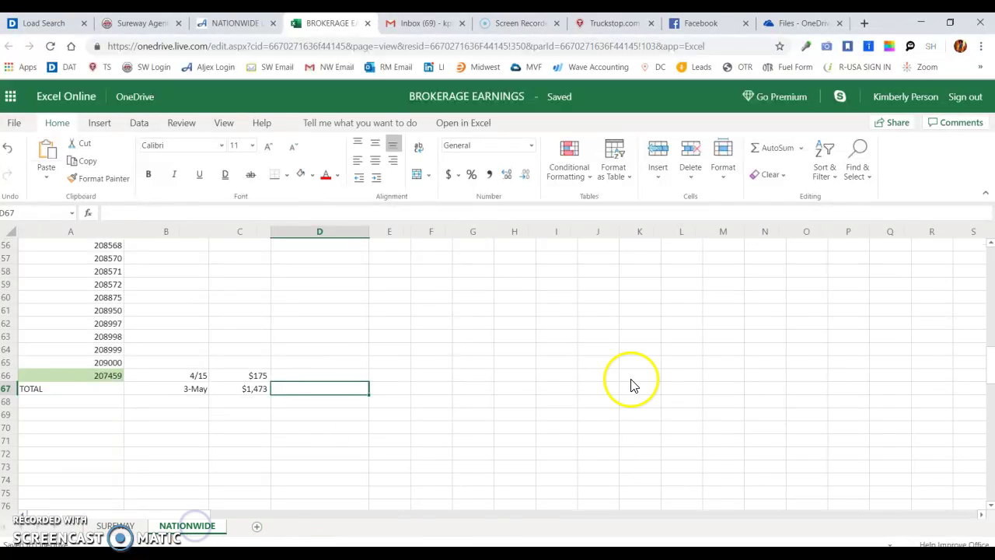
pyautogui.scroll(7, 990, 381)
pyautogui.scroll(7, 991, 307)
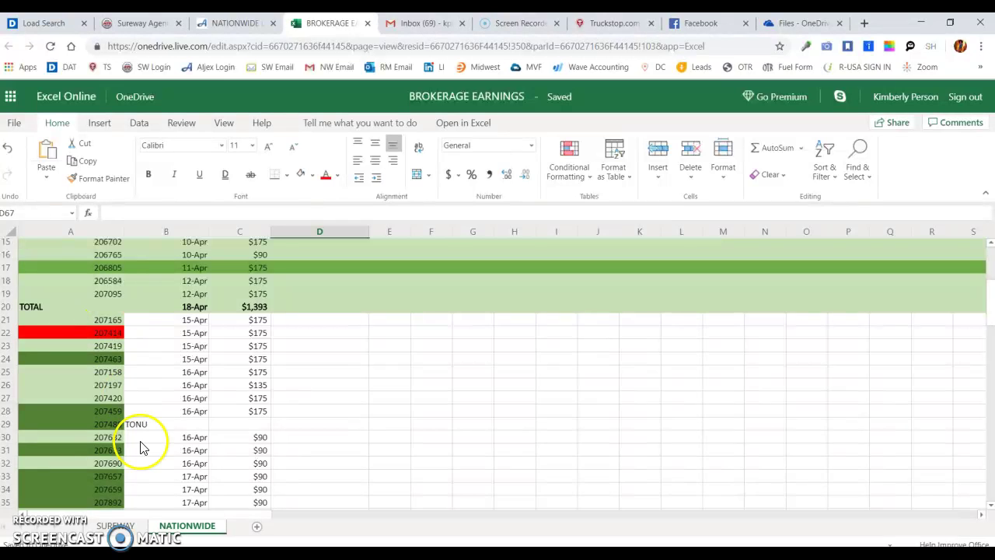
pyautogui.click(117, 526)
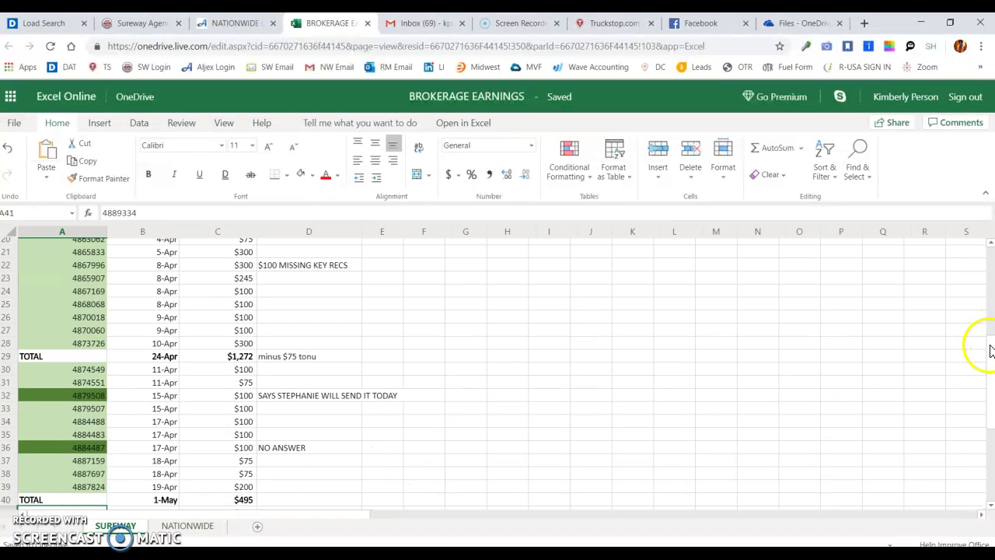
pyautogui.scroll(-4, 989, 373)
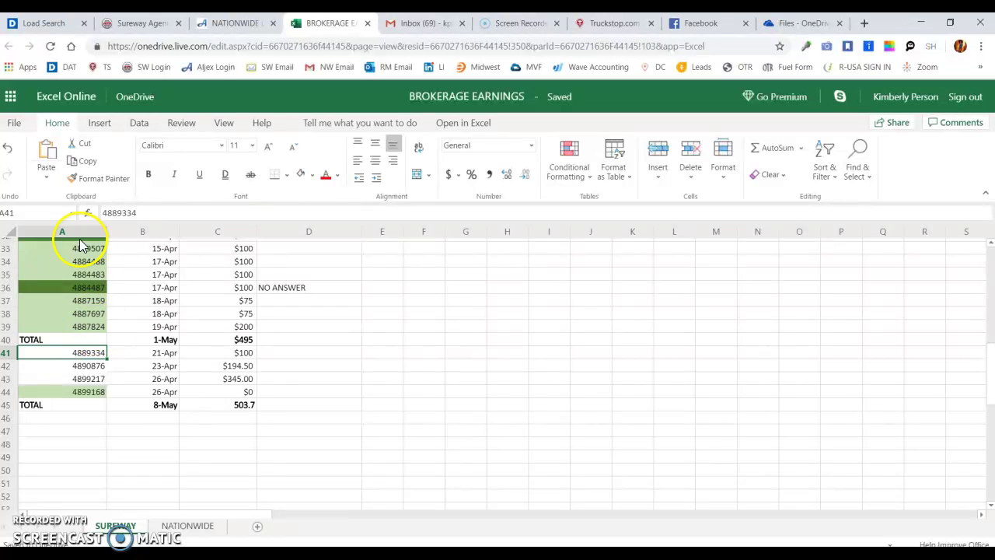
# Step: Compare the color-coded order rows on the NATIONWIDE and SUREWAY sheets, ending on the SUREWAY sheet
pyautogui.click(178, 526)
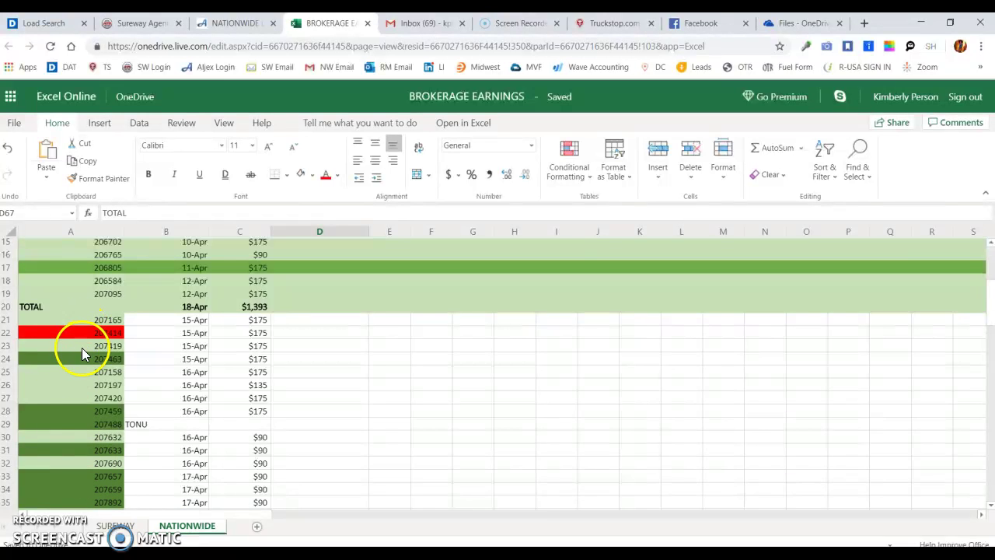
pyautogui.click(115, 526)
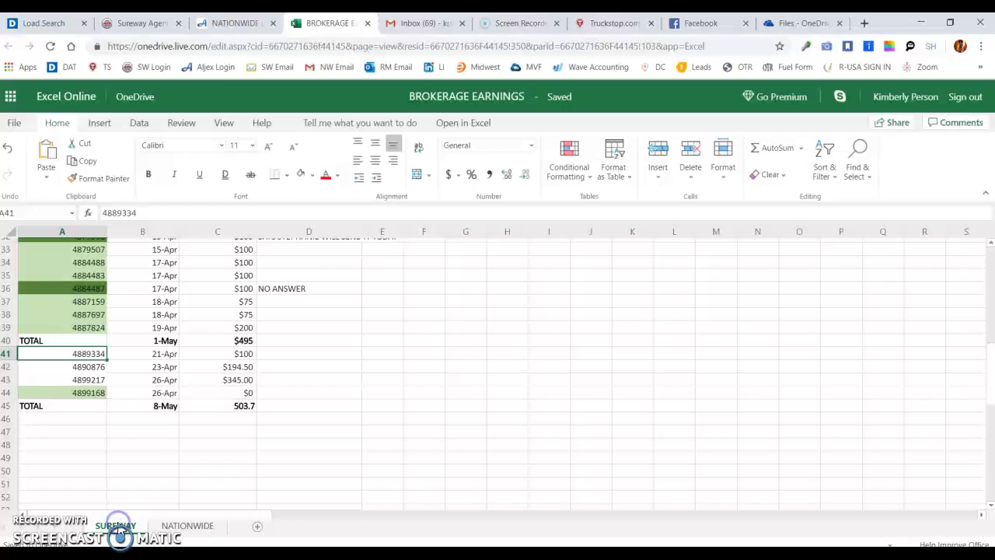
pyautogui.click(187, 526)
pyautogui.click(115, 526)
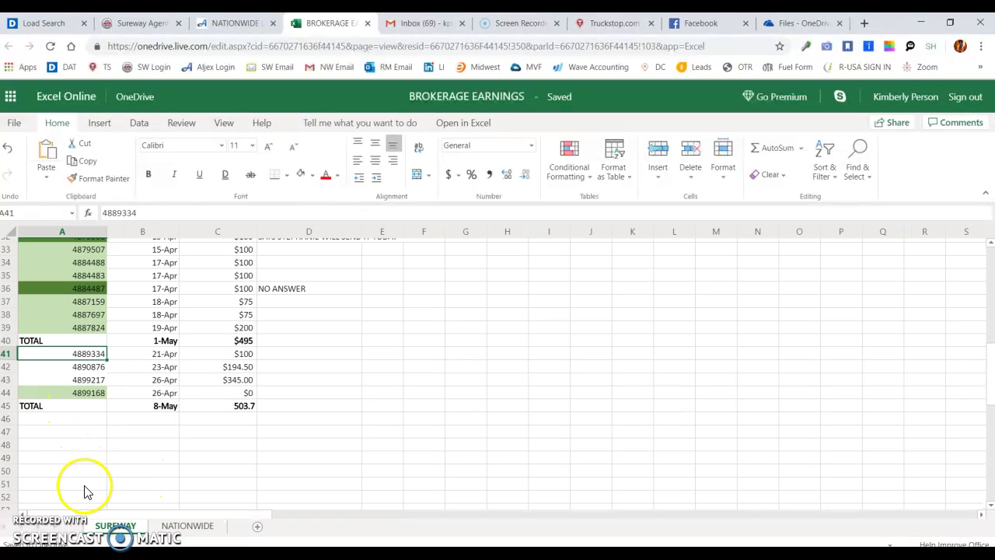
pyautogui.click(168, 527)
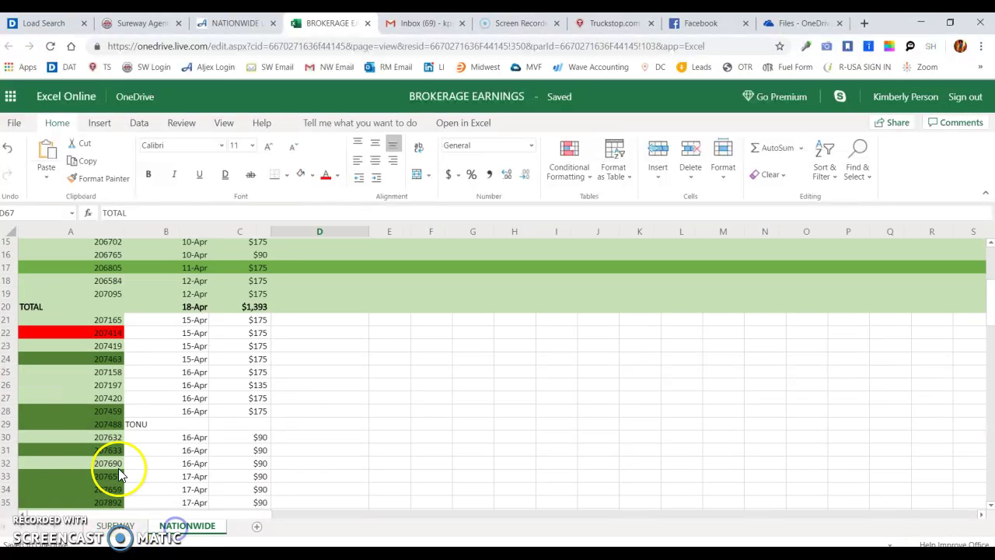
pyautogui.click(116, 527)
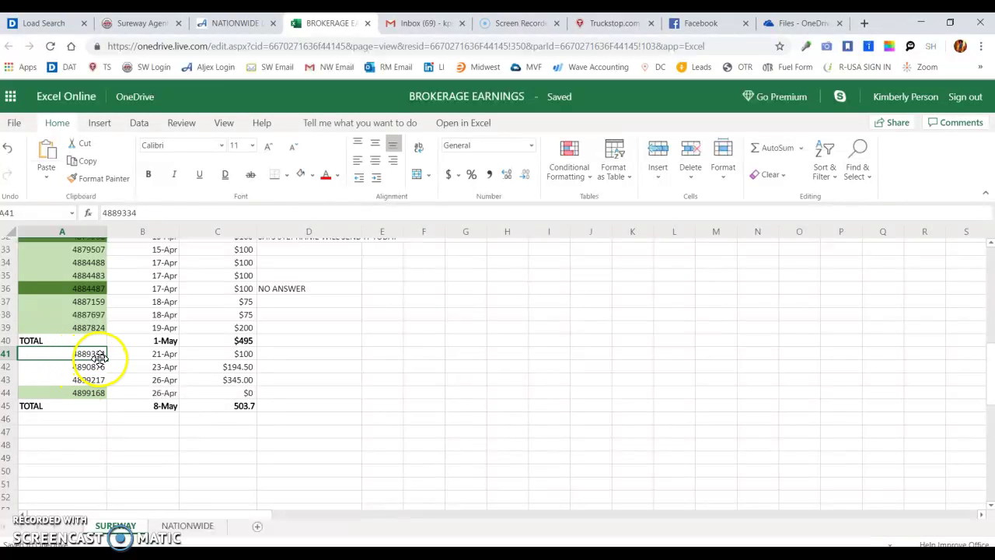
# Step: Switch to Sureway Agent Access and view the images of the Oklahoma City to Hot Springs order with the 04/21/2019 pickup
pyautogui.click(136, 23)
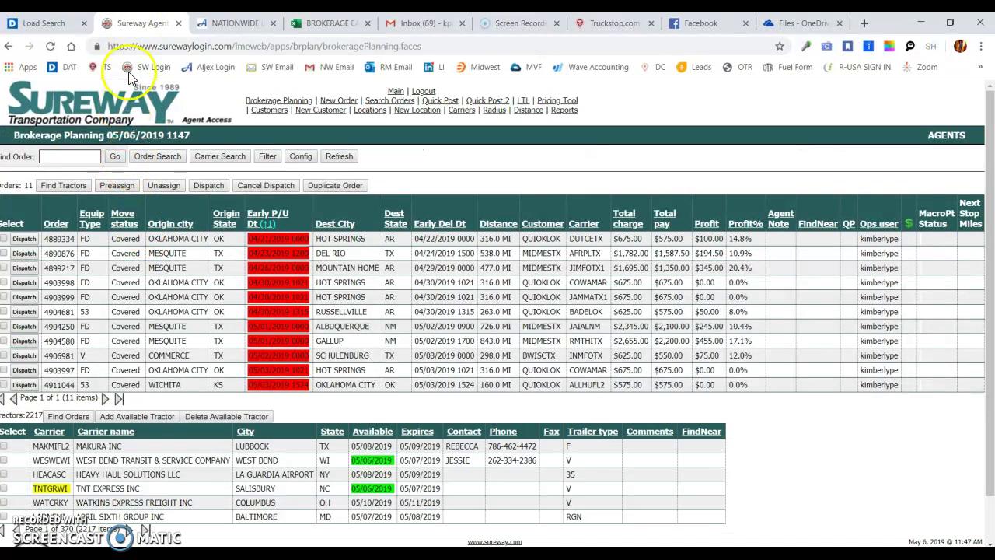
pyautogui.click(62, 241)
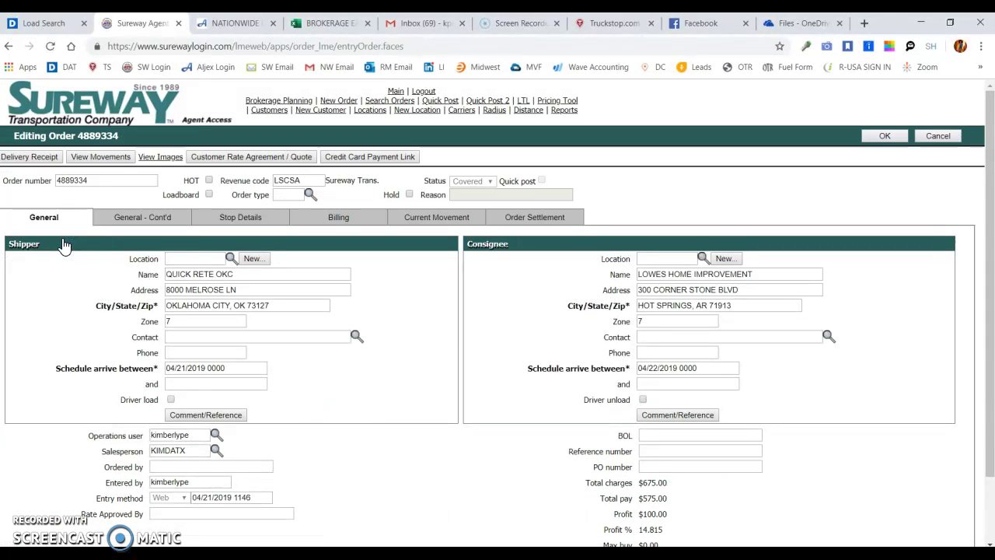
pyautogui.click(161, 158)
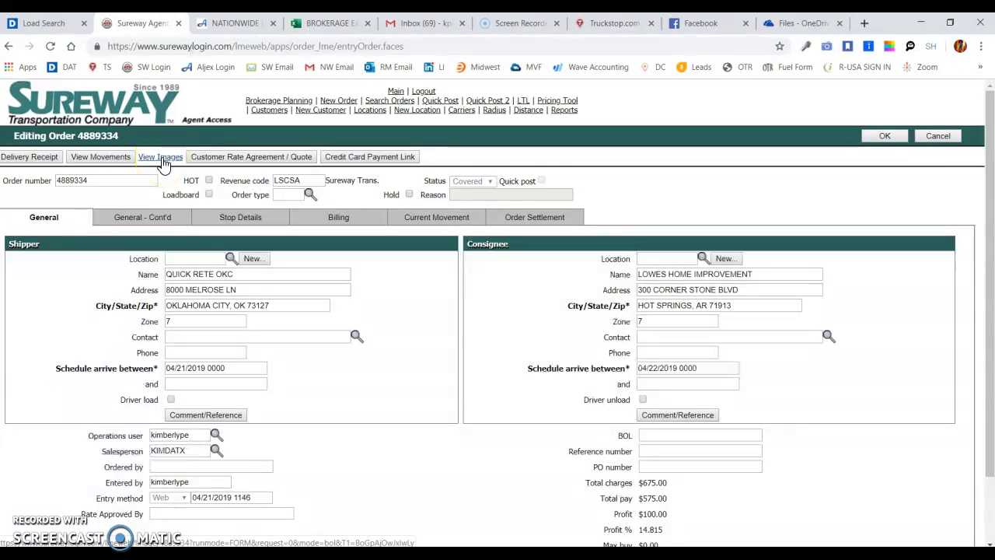
pyautogui.click(167, 162)
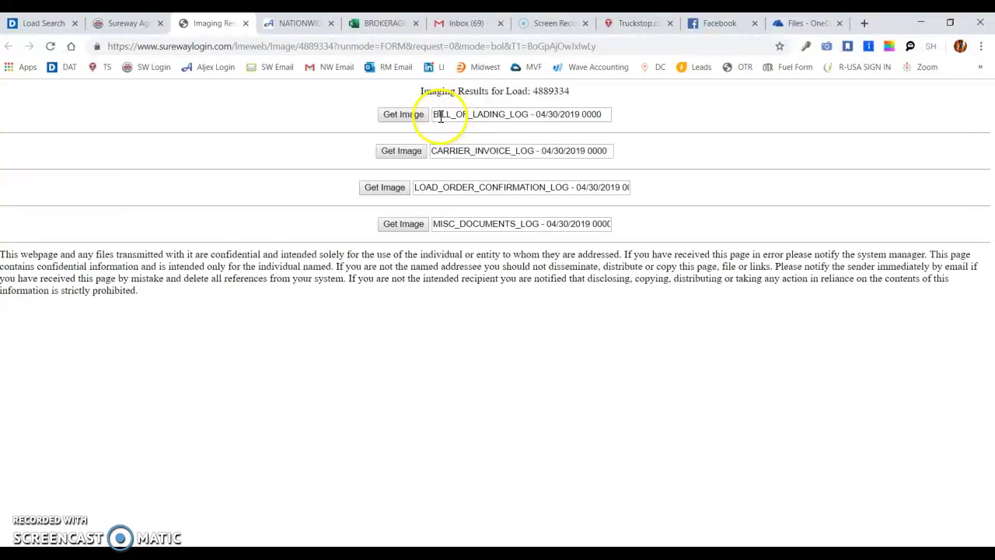
# Step: Retrieve the bill of lading image dated 04/30/2019 from the load's imaging results
pyautogui.moveTo(438, 114); pyautogui.dragTo(447, 114)
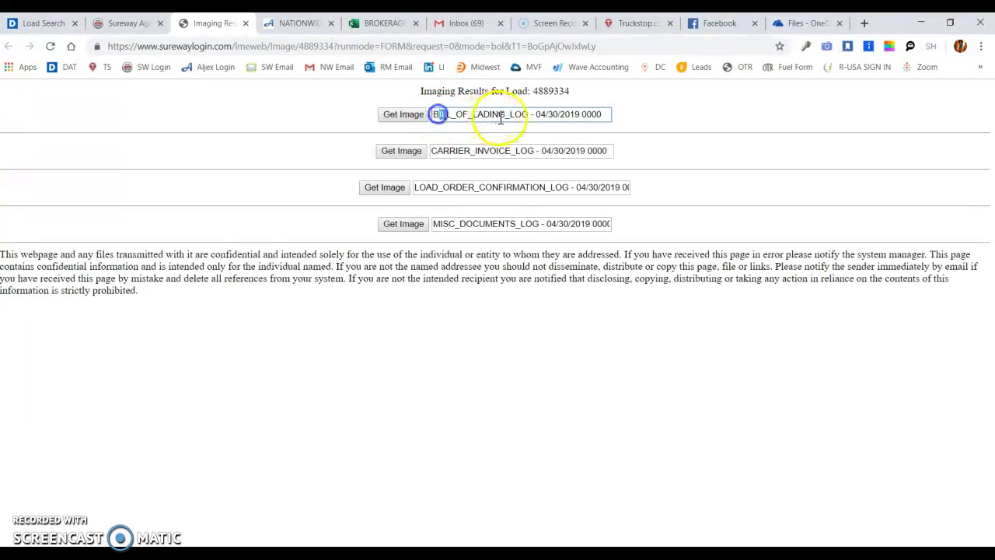
pyautogui.click(637, 114)
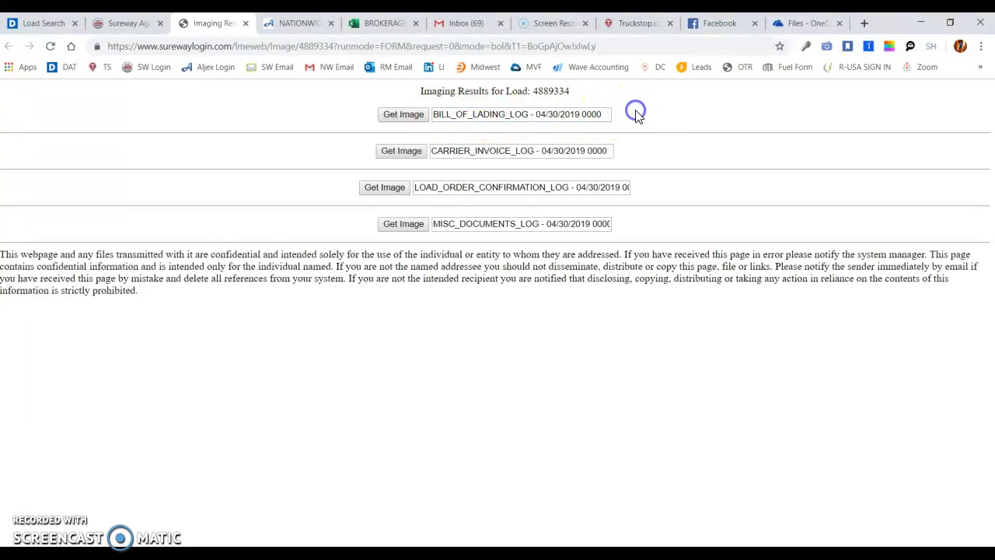
pyautogui.click(458, 115)
pyautogui.click(411, 120)
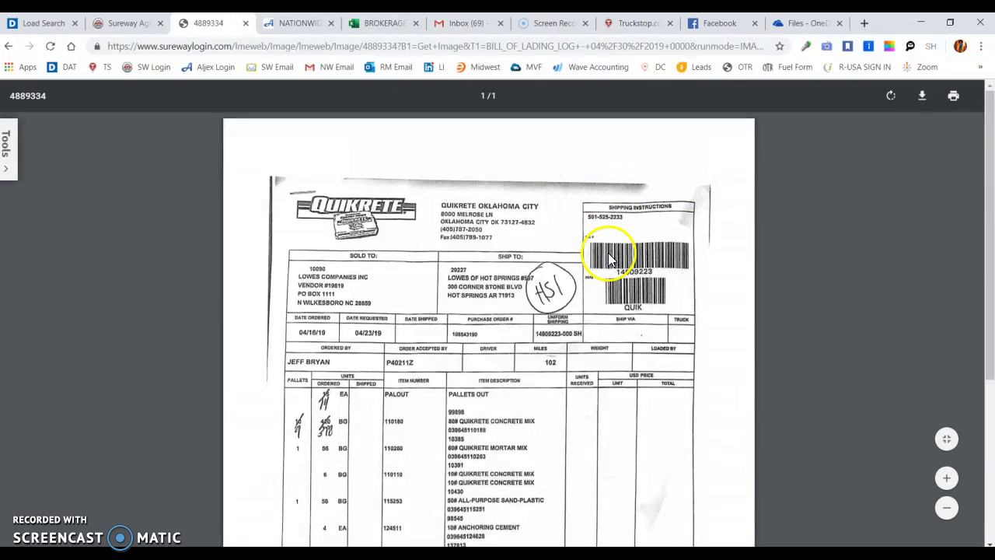
# Step: Check the scanned bill of lading down to the receiver's signature, and recheck the order's list of uploaded documents
pyautogui.moveTo(989, 153); pyautogui.dragTo(985, 313)
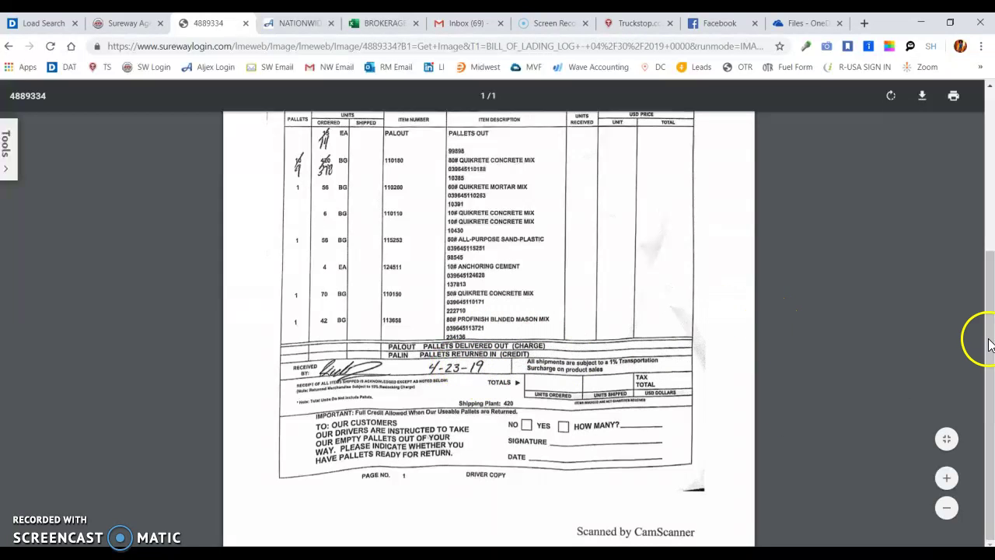
pyautogui.moveTo(987, 337); pyautogui.dragTo(972, 155)
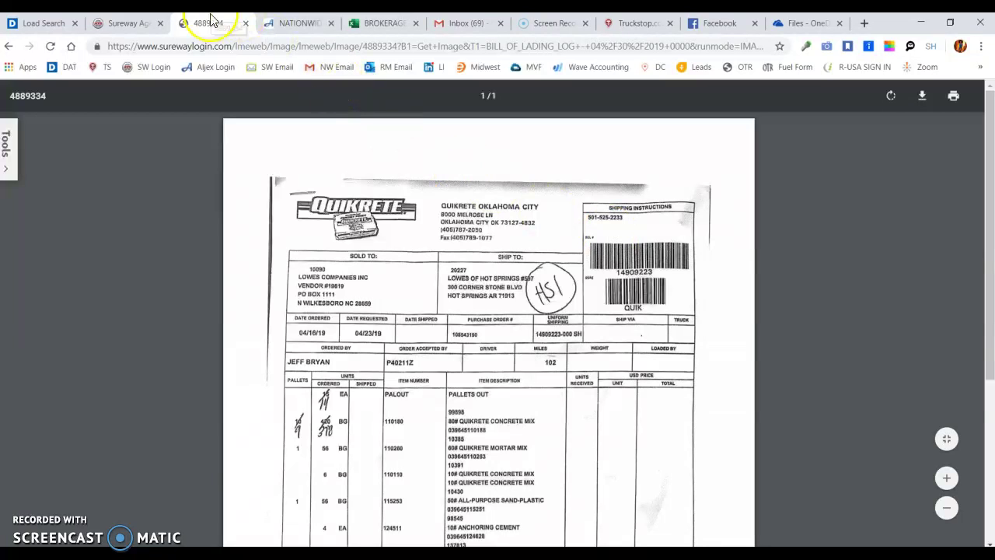
pyautogui.click(243, 23)
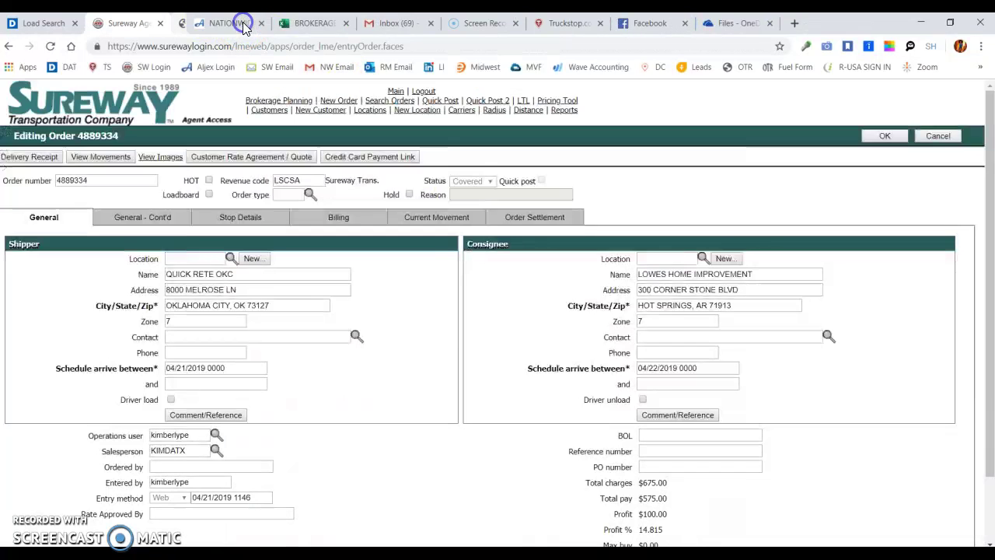
pyautogui.click(160, 156)
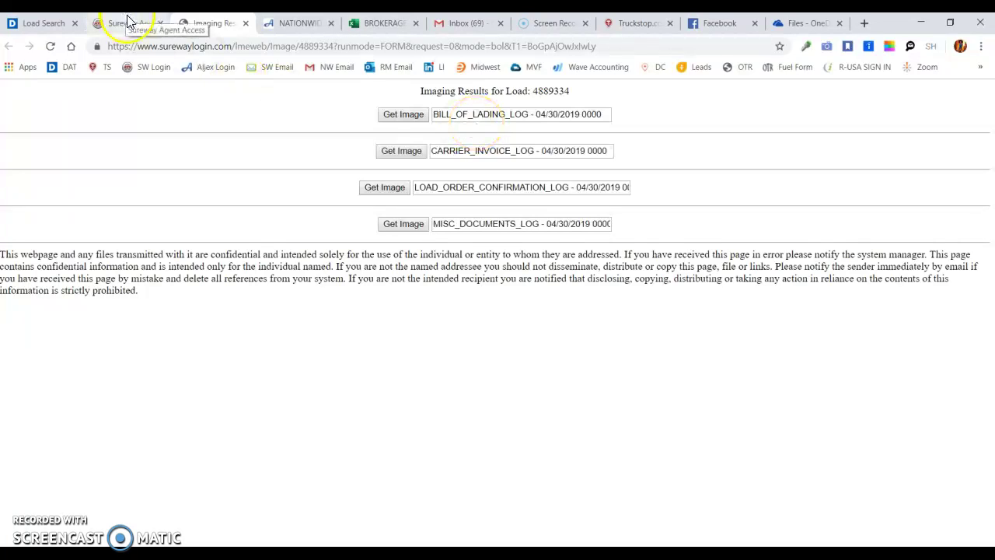
pyautogui.click(245, 25)
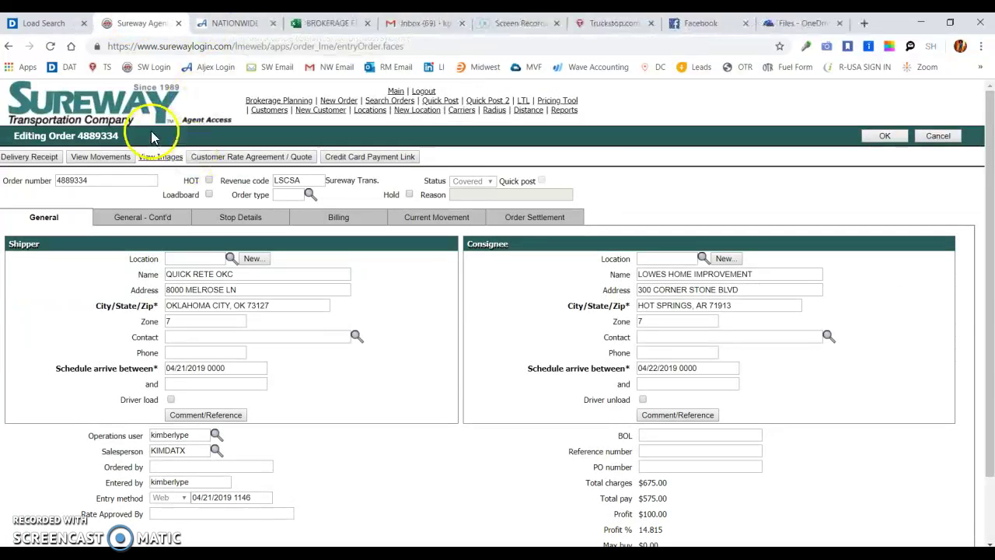
# Step: From Brokerage Planning, dispatch the 04/21/2019 Oklahoma City to Hot Springs order, clear its pickup and delivery stops, and save the dispatch
pyautogui.click(265, 101)
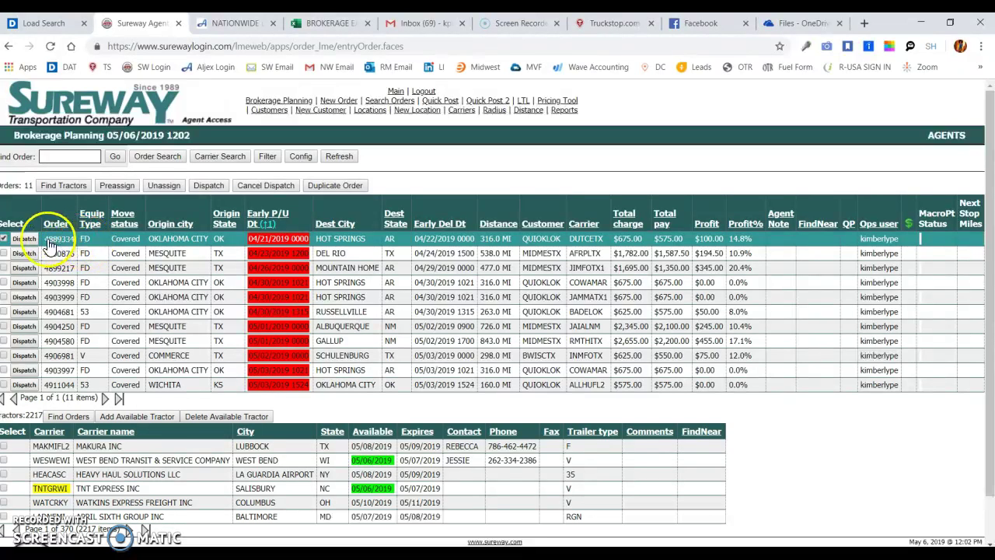
pyautogui.click(24, 240)
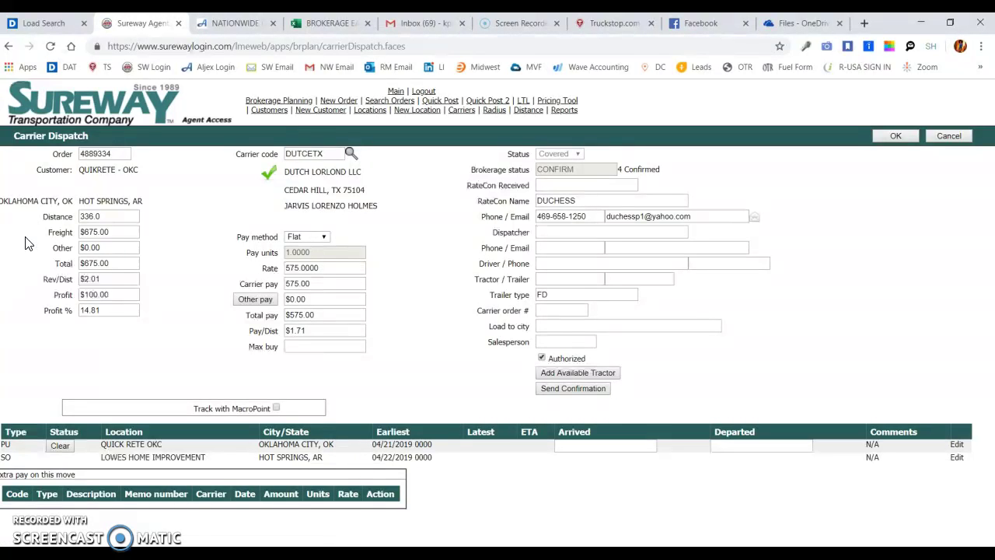
pyautogui.click(61, 446)
pyautogui.click(60, 446)
pyautogui.click(60, 446)
pyautogui.click(61, 447)
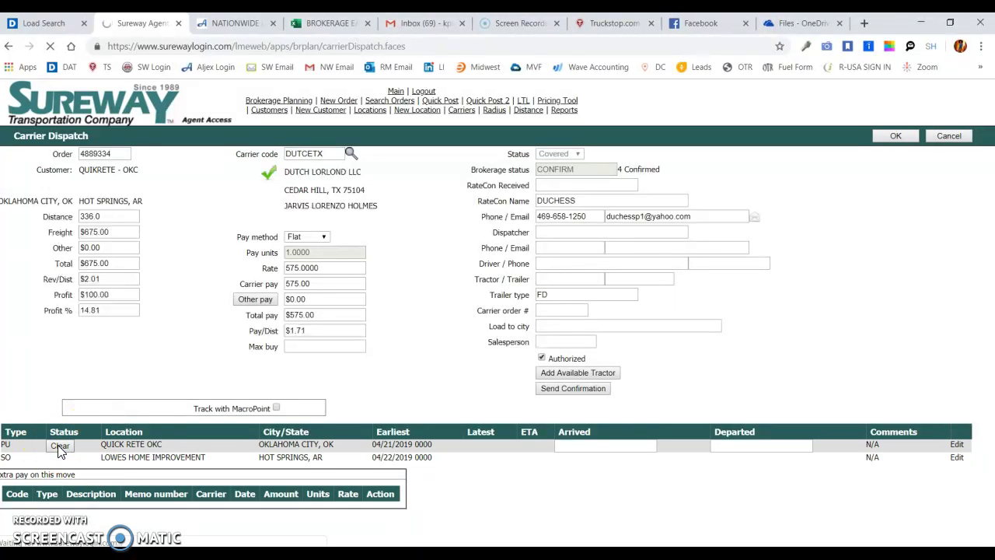
pyautogui.click(57, 455)
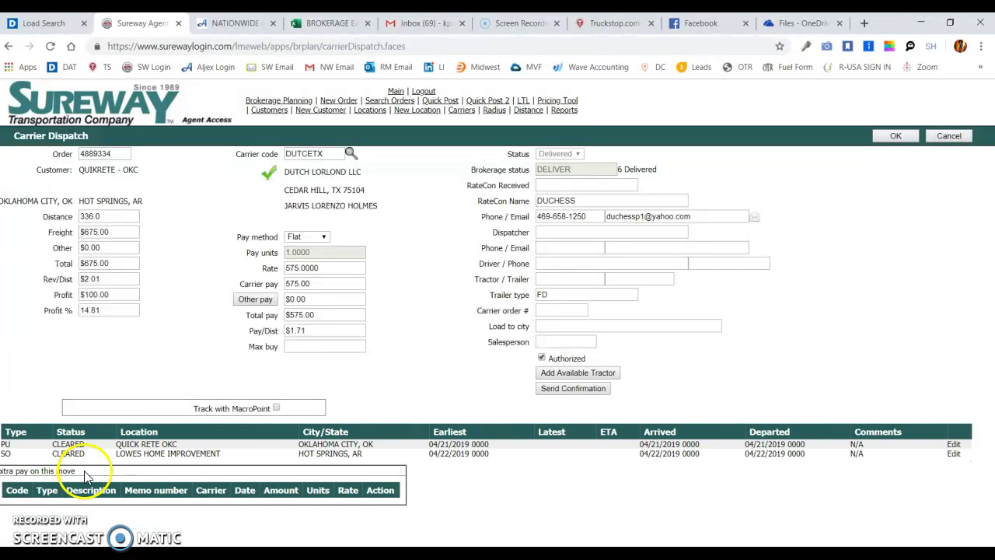
pyautogui.click(891, 142)
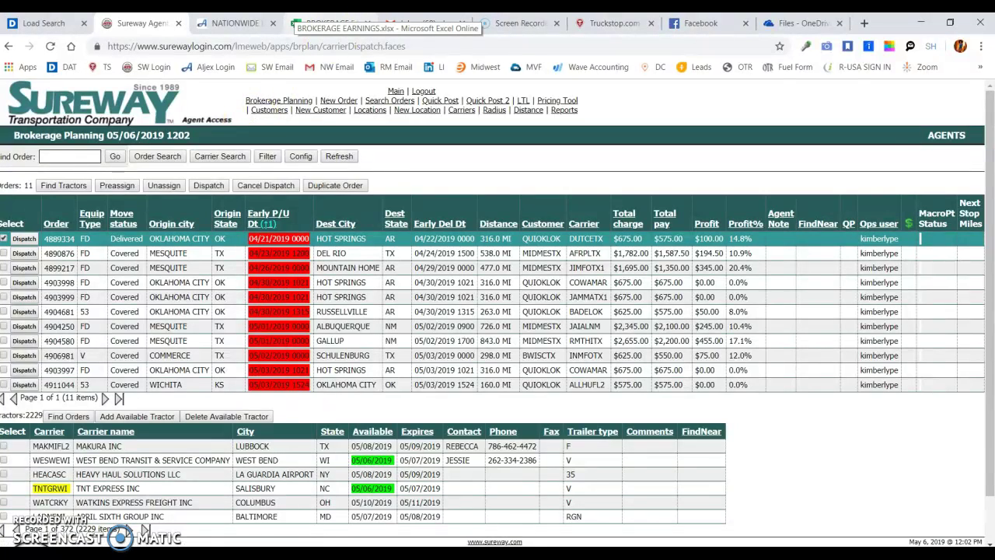
# Step: Open the Mesquite to Del Rio order with the 04/23/2019 pickup and view its imaging results
pyautogui.click(327, 23)
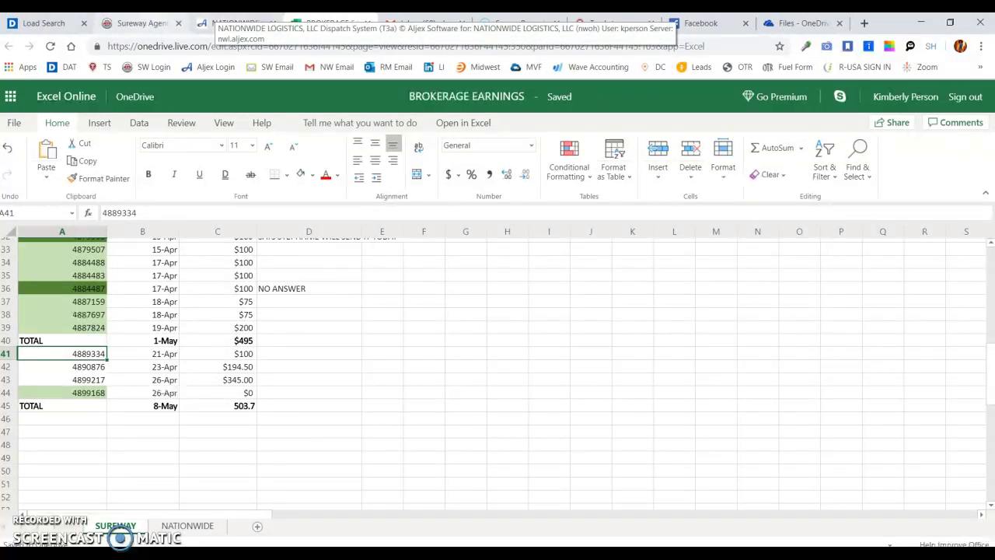
pyautogui.click(143, 22)
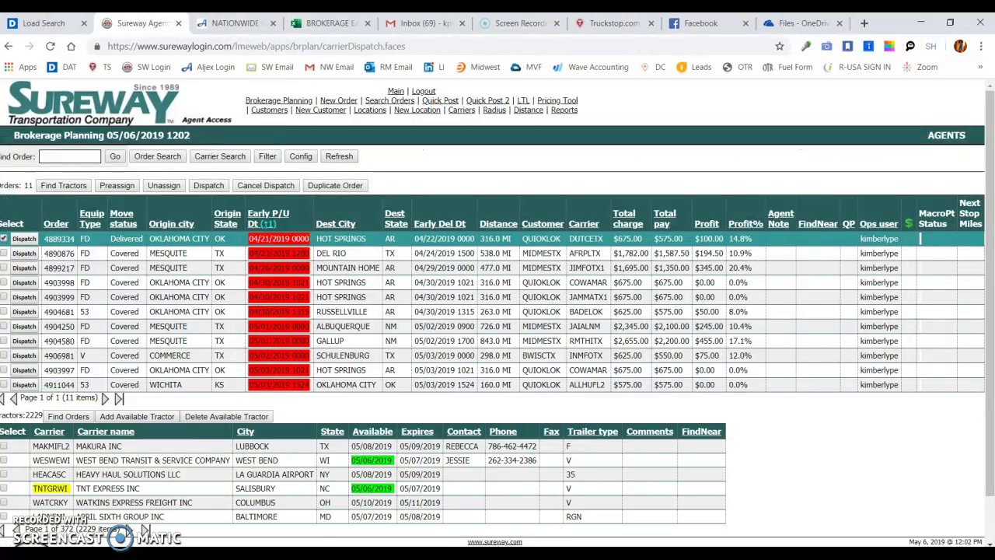
pyautogui.click(57, 255)
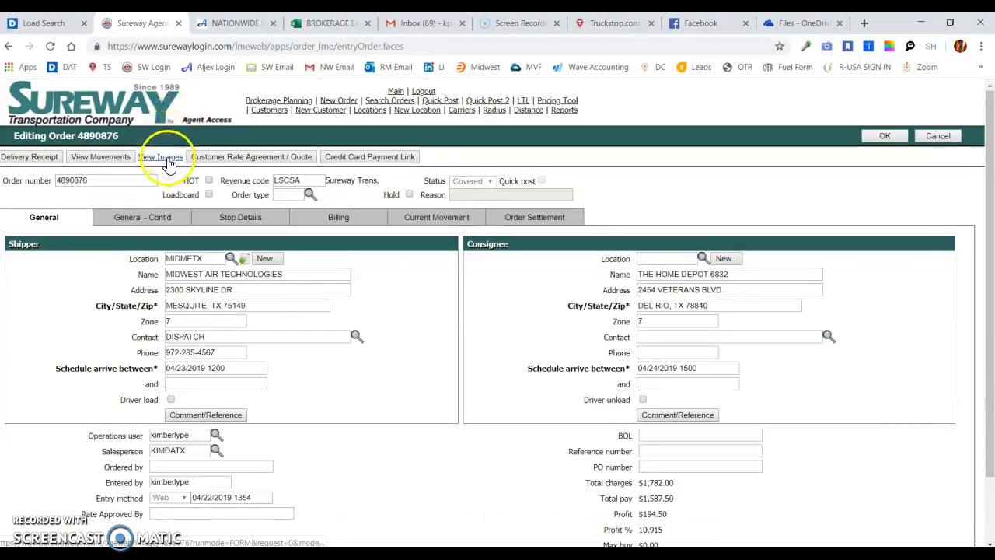
pyautogui.click(167, 160)
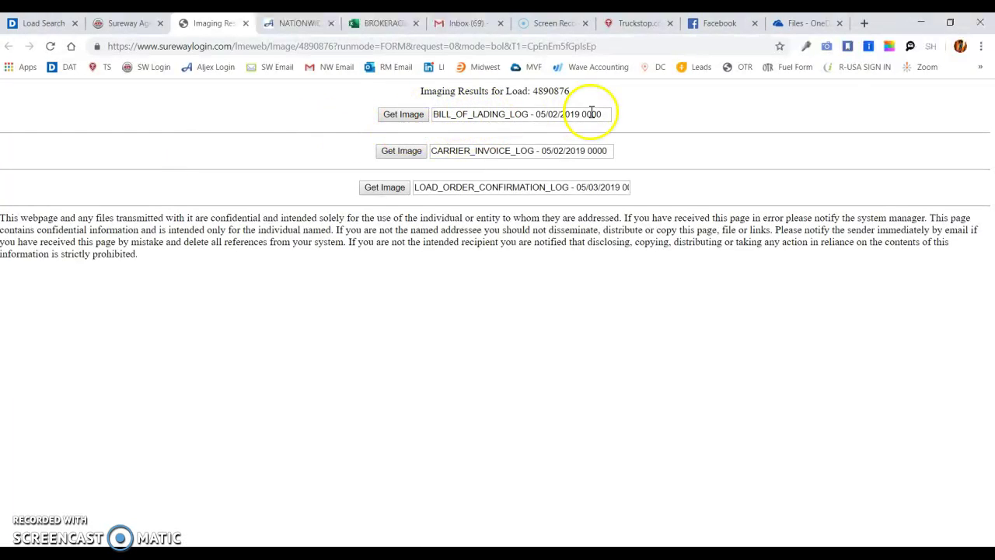
# Step: Retrieve the bill of lading image dated 05/02/2019 and read the Marble Falls page through to the handwritten note on page 2
pyautogui.click(403, 115)
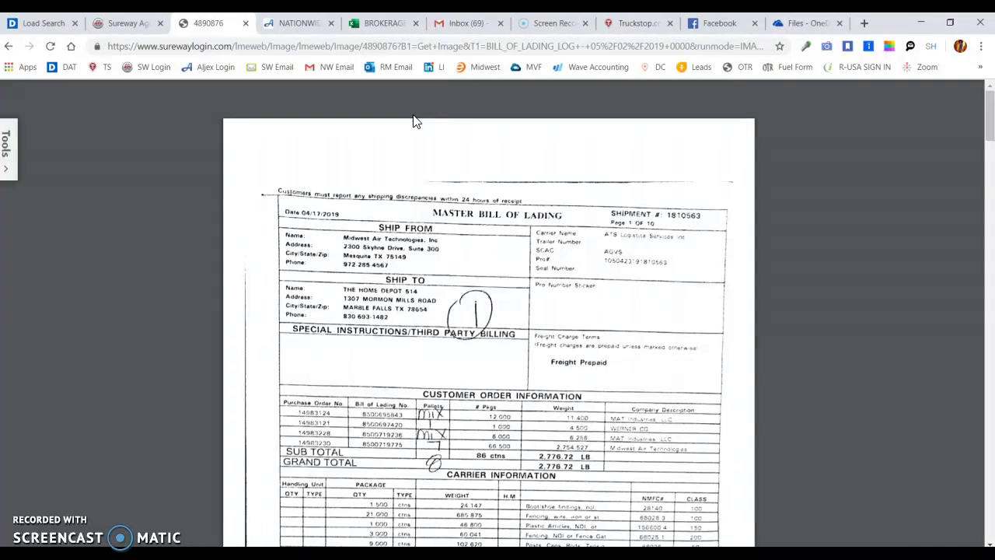
pyautogui.click(595, 129)
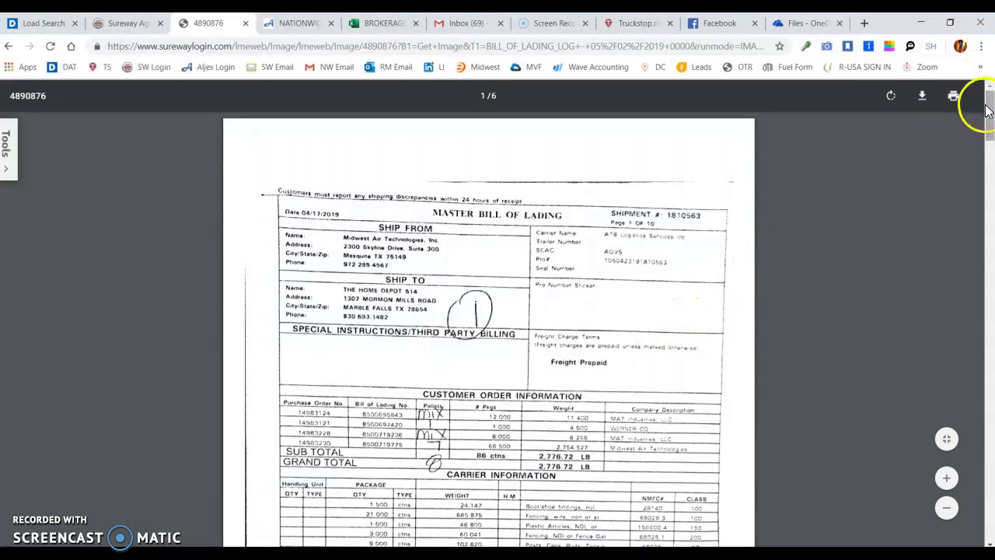
pyautogui.moveTo(990, 112)
pyautogui.mouseDown()
pyautogui.moveTo(990, 505)
pyautogui.moveTo(991, 104)
pyautogui.mouseUp()
pyautogui.scroll(-1, 497, 350)
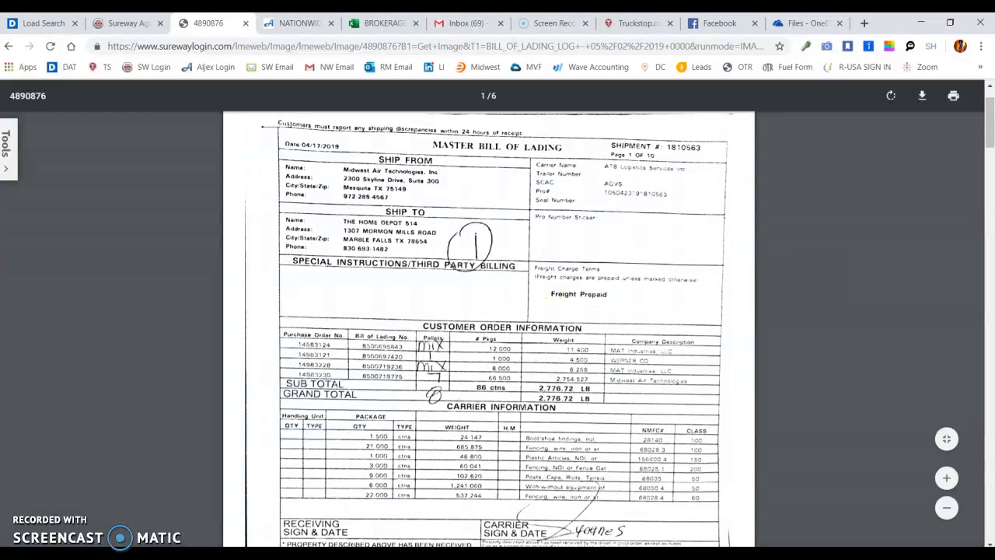
pyautogui.scroll(-3, 498, 327)
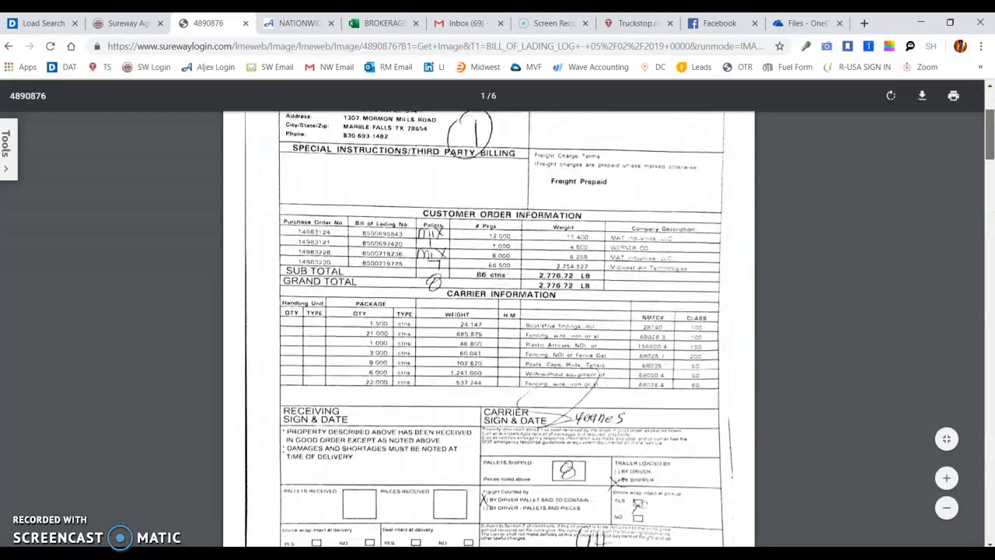
pyautogui.scroll(-3, 488, 326)
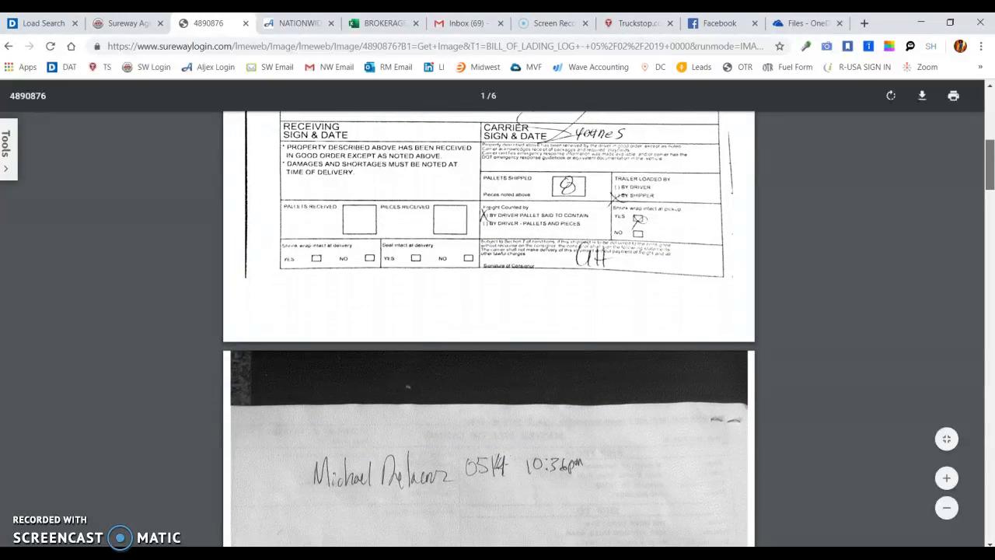
pyautogui.scroll(-1, 488, 326)
pyautogui.scroll(-2, 488, 326)
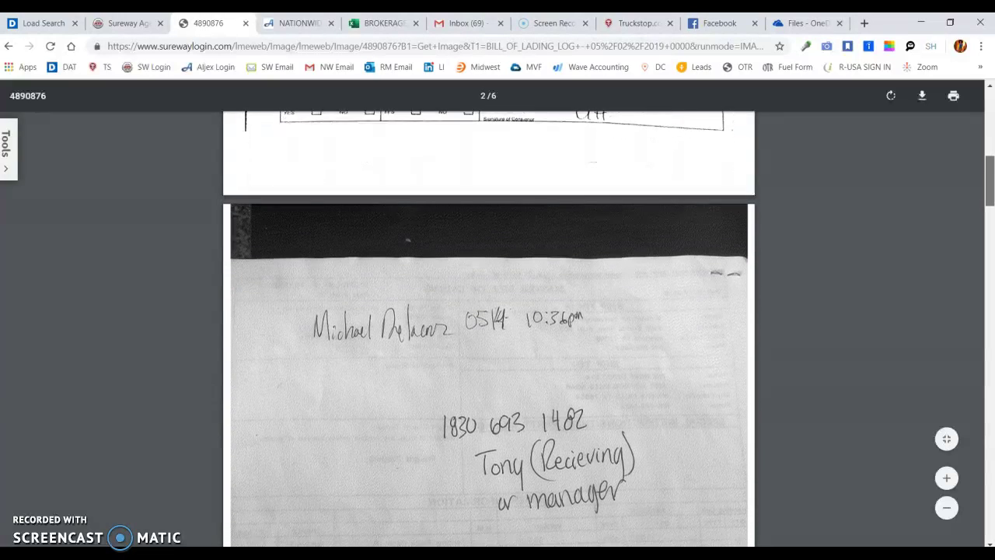
pyautogui.scroll(-1, 488, 327)
# Step: Recheck the Marble Falls page's ship-to details and receiving sign-off area, and compare them with the handwritten note on page 2
pyautogui.moveTo(991, 180); pyautogui.dragTo(991, 118)
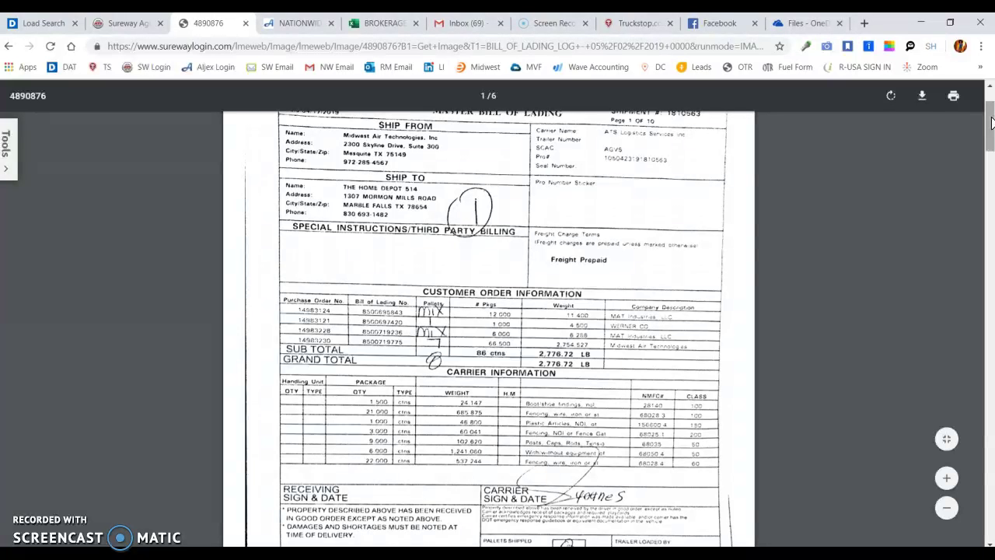
pyautogui.click(417, 191)
pyautogui.moveTo(987, 140); pyautogui.dragTo(990, 178)
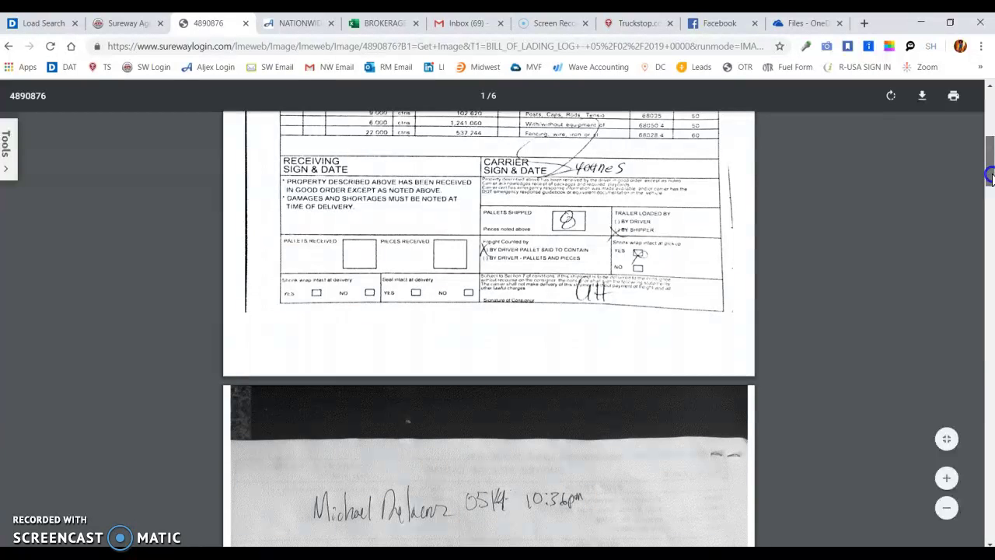
pyautogui.moveTo(990, 177); pyautogui.dragTo(991, 200)
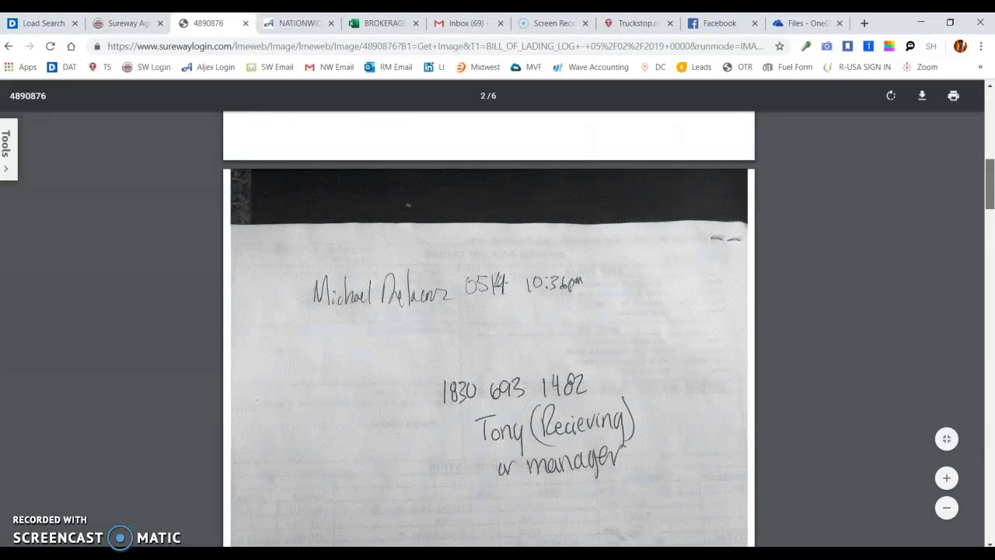
pyautogui.moveTo(990, 200); pyautogui.dragTo(990, 210)
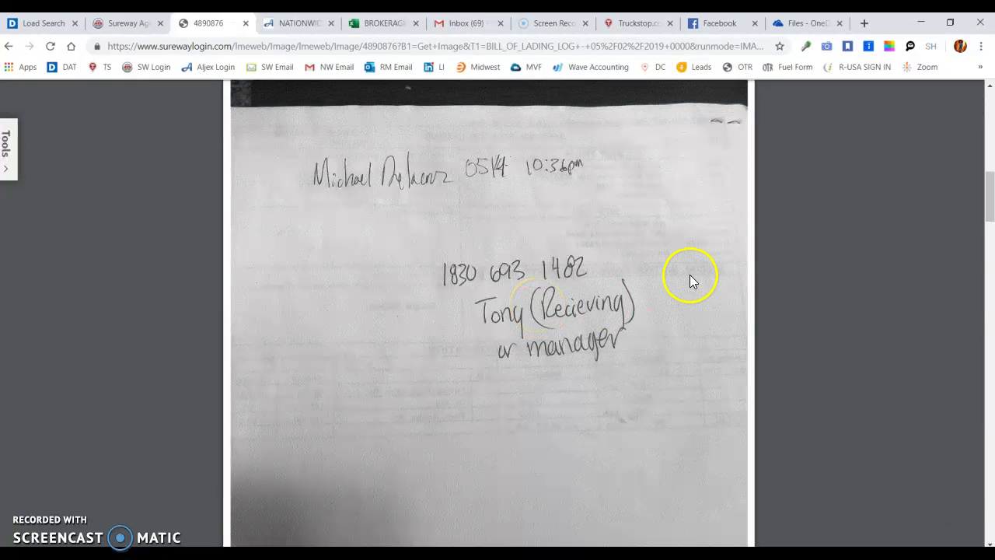
pyautogui.click(991, 194)
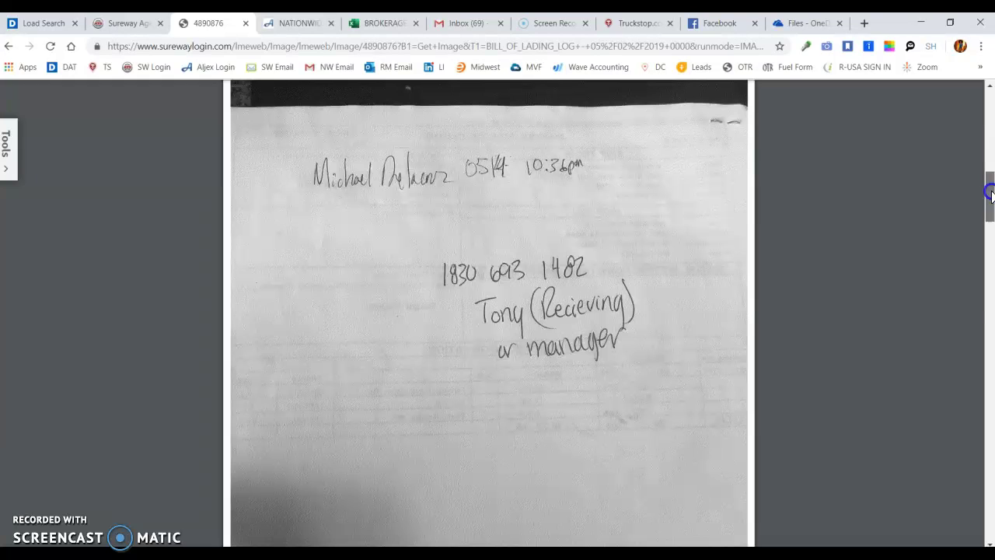
# Step: Examine the Kerrville stop's bill of lading page for its ship-to details, pallet counts and receiving signature
pyautogui.scroll(-6, 990, 193)
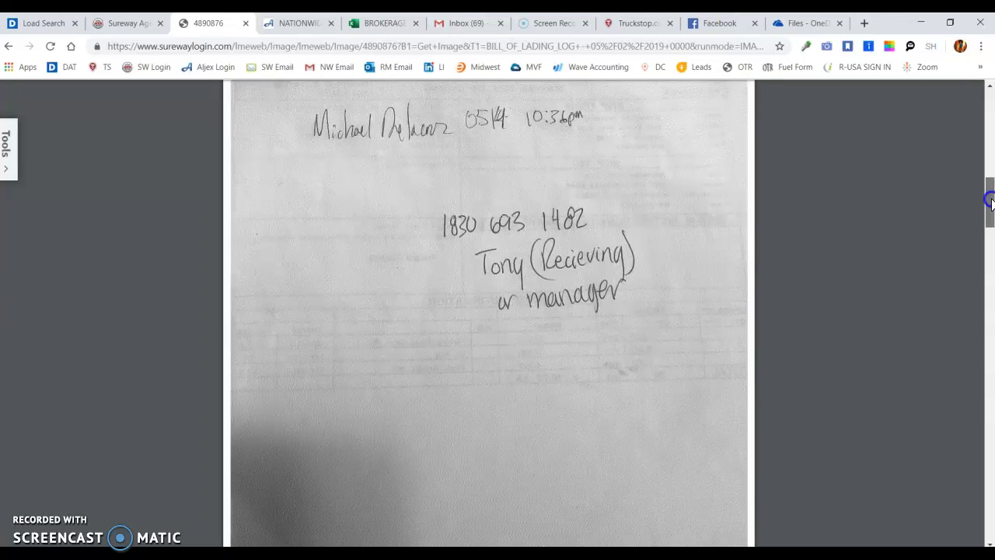
pyautogui.scroll(-3, 488, 311)
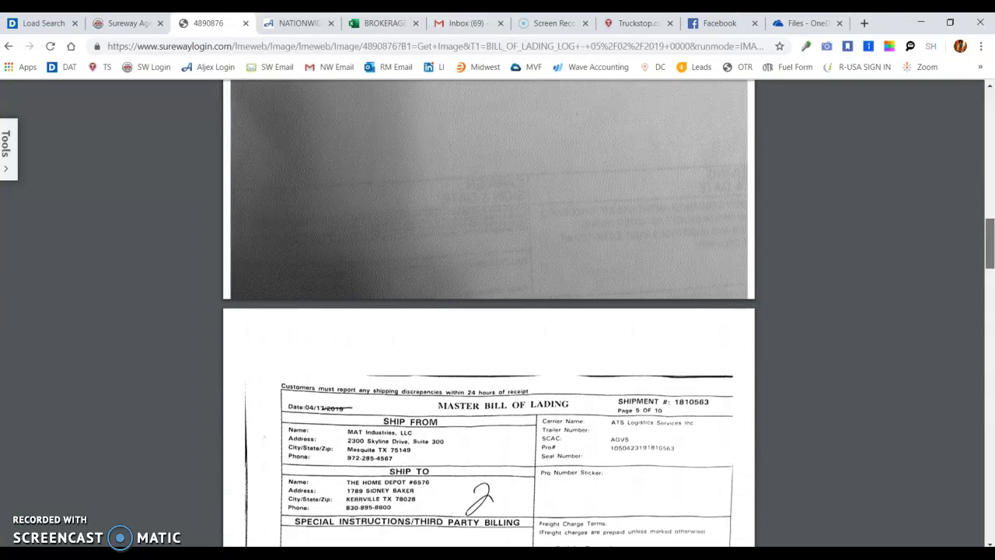
pyautogui.scroll(-1, 682, 322)
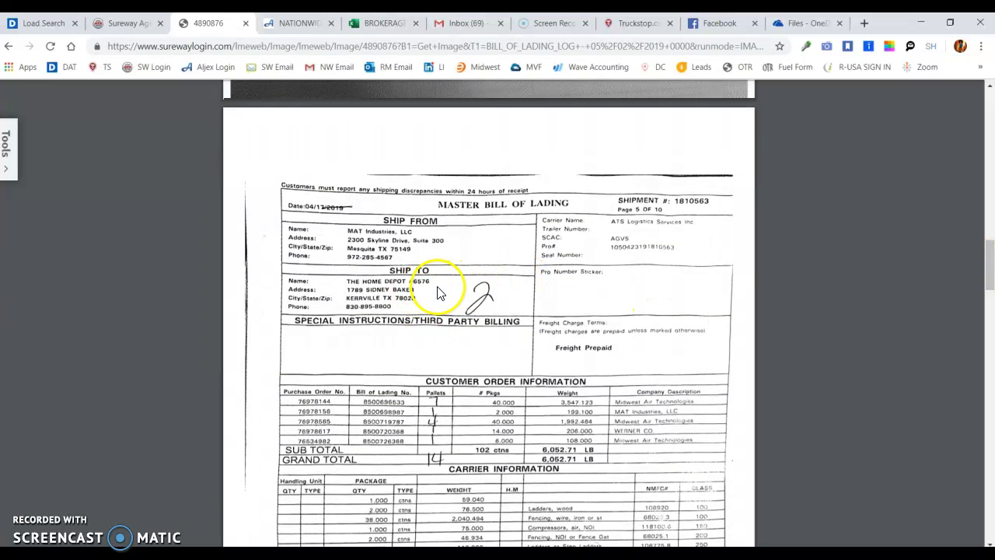
pyautogui.click(991, 257)
pyautogui.moveTo(990, 256); pyautogui.dragTo(990, 274)
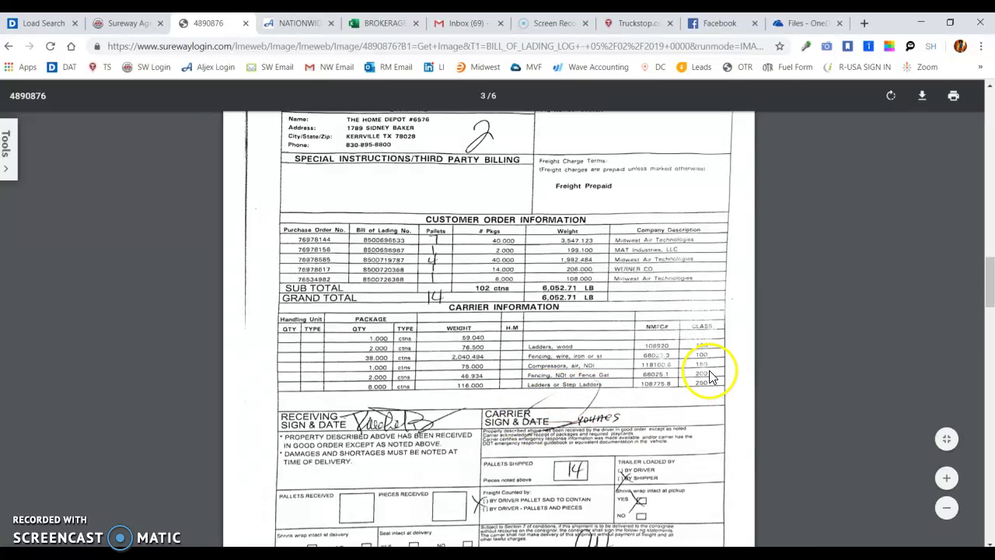
pyautogui.moveTo(991, 289); pyautogui.dragTo(991, 319)
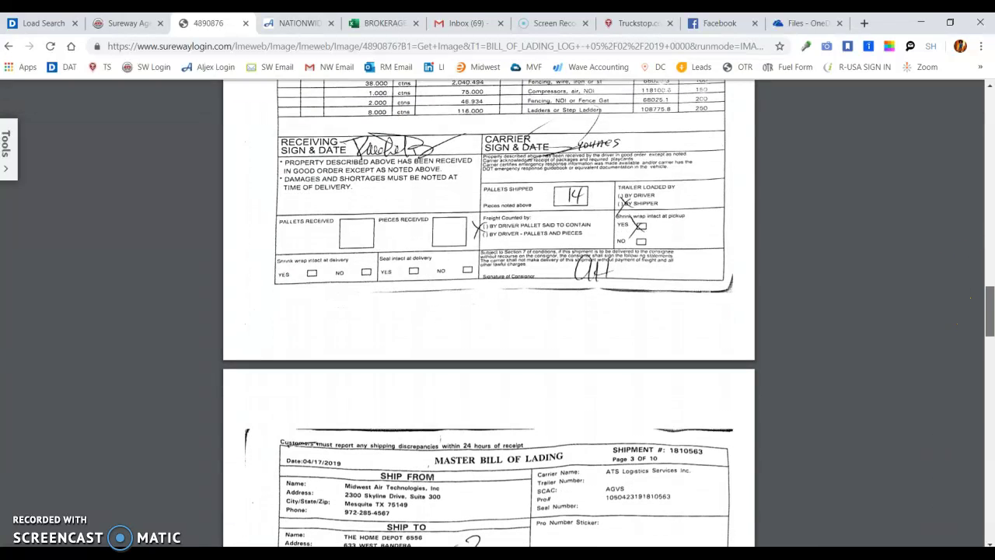
pyautogui.scroll(3, 488, 311)
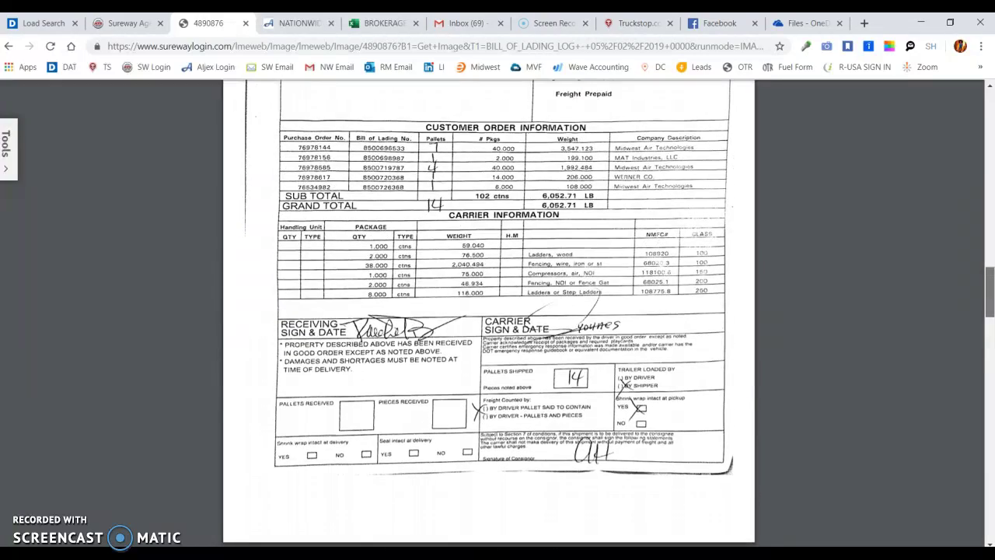
pyautogui.scroll(-2, 488, 311)
pyautogui.scroll(3, 488, 311)
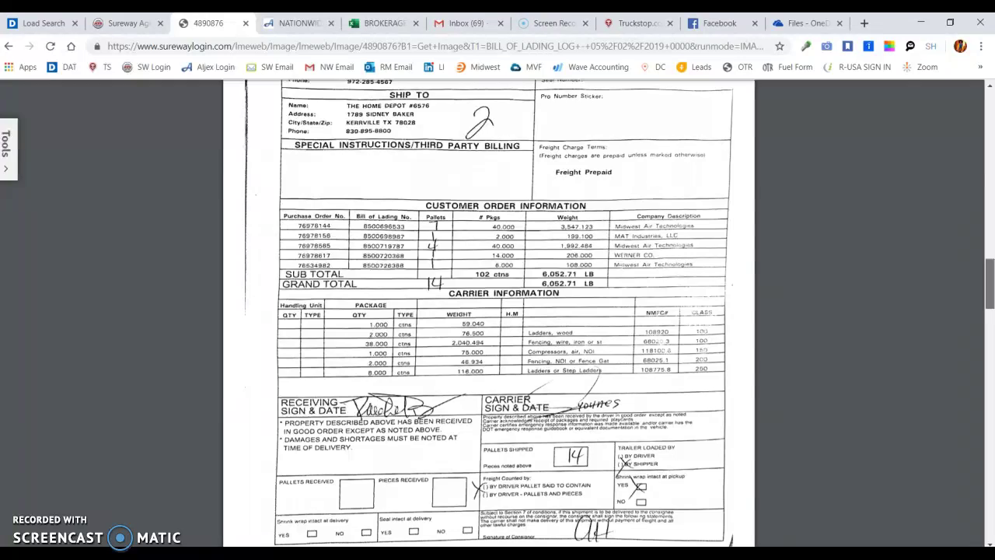
# Step: Check the Boerne stop's bill of lading page down to the receiver's signature and date
pyautogui.scroll(-7, 488, 311)
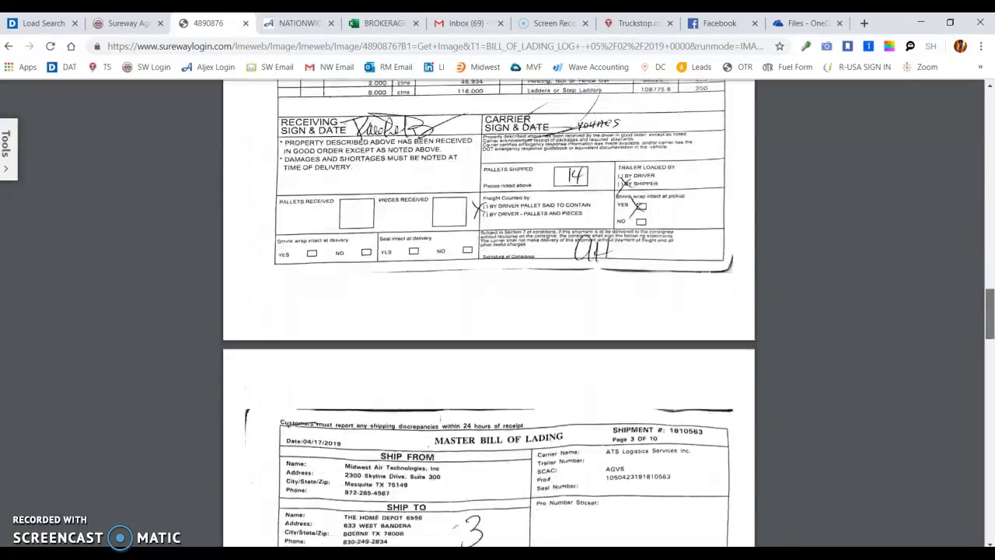
pyautogui.scroll(-1, 488, 311)
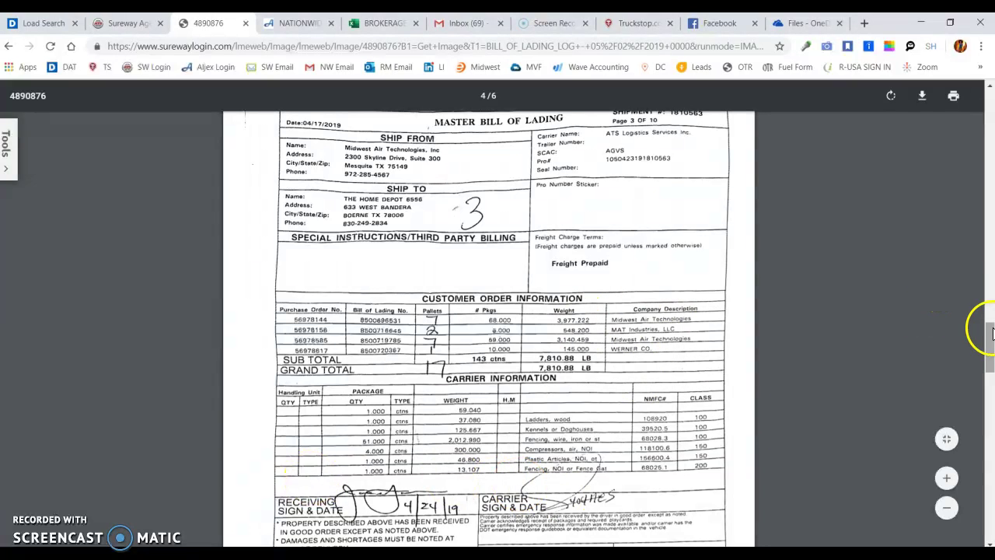
pyautogui.scroll(-3, 990, 353)
pyautogui.scroll(-3, 990, 356)
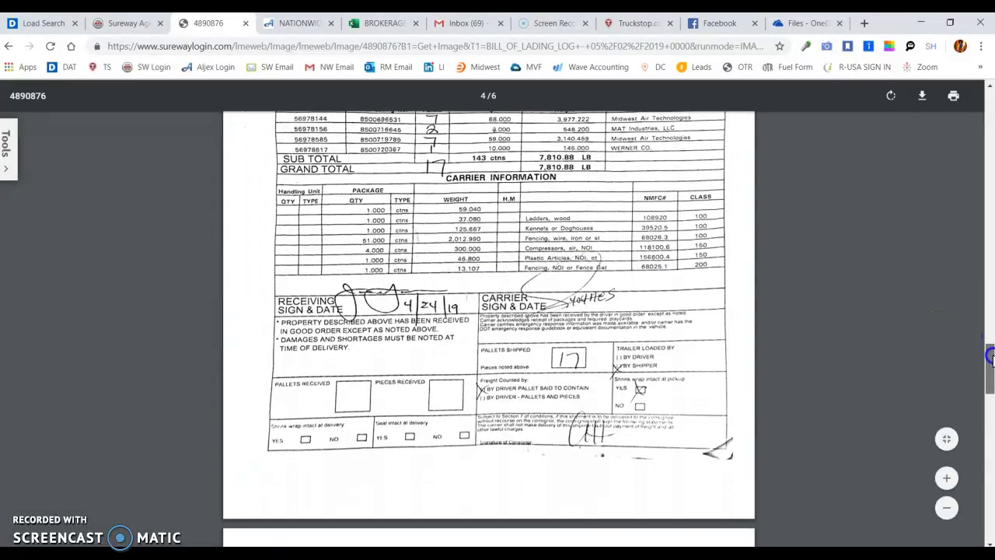
# Step: Check the Del Rio and Bulverde stops' bill of lading pages, including the Bulverde receiving signature and pallets received
pyautogui.scroll(-3, 989, 356)
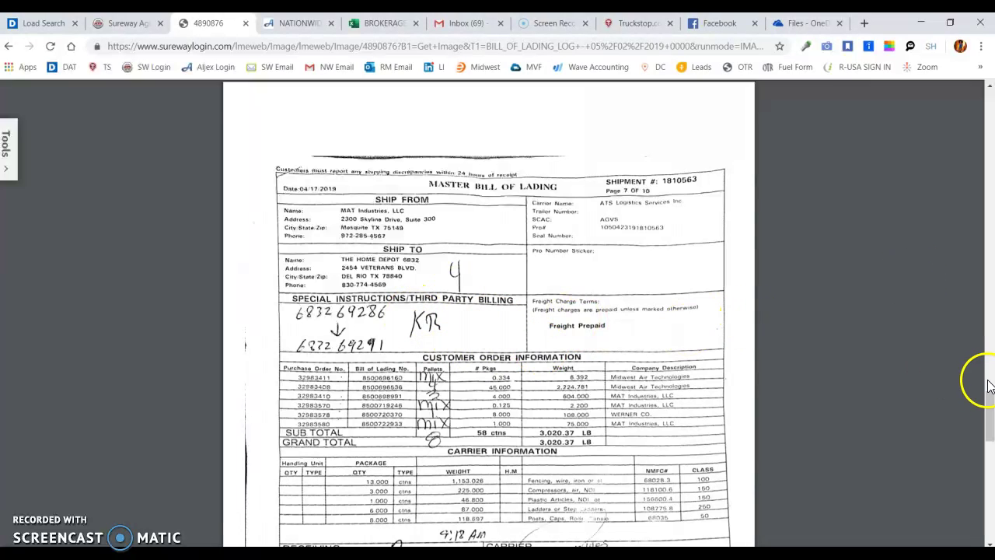
pyautogui.moveTo(989, 392); pyautogui.dragTo(990, 477)
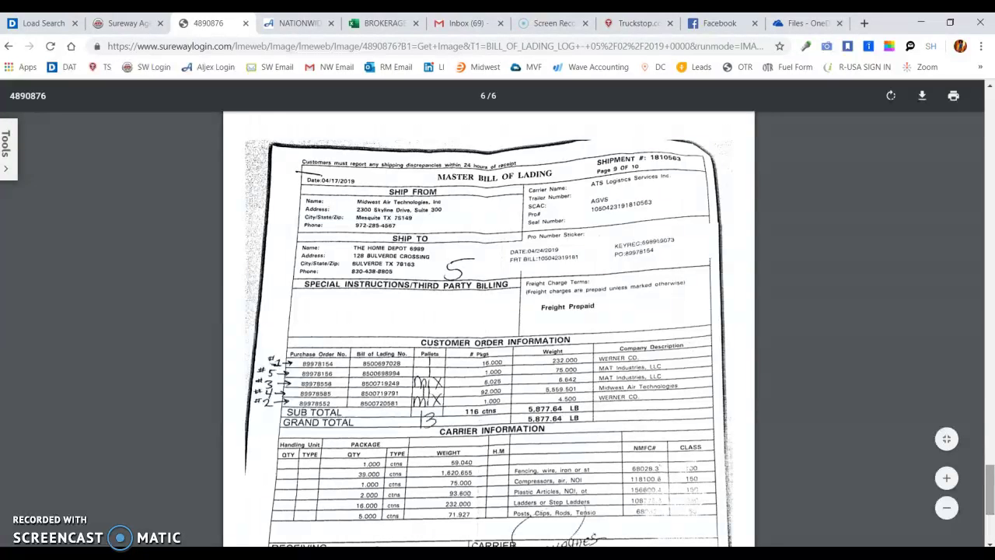
pyautogui.scroll(-3, 488, 327)
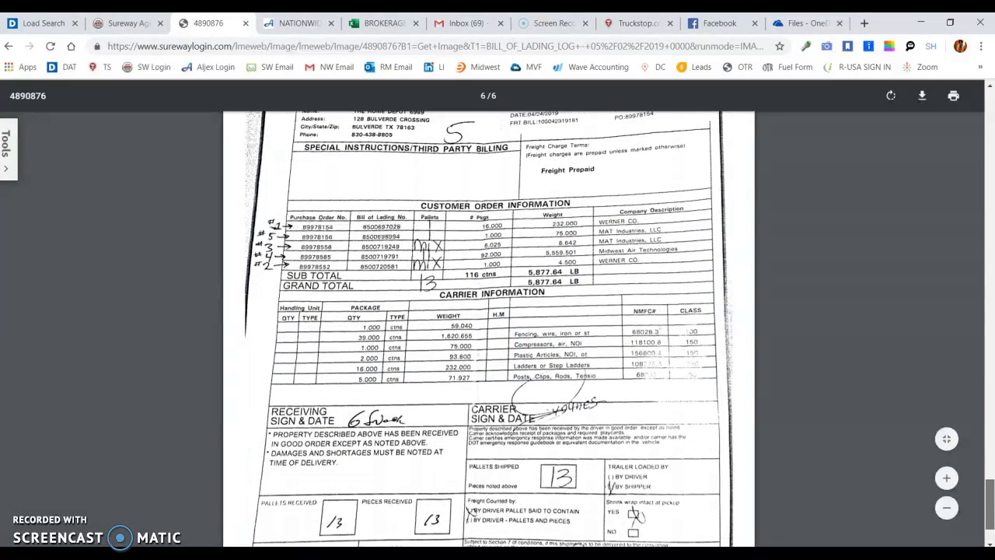
pyautogui.scroll(3, 622, 443)
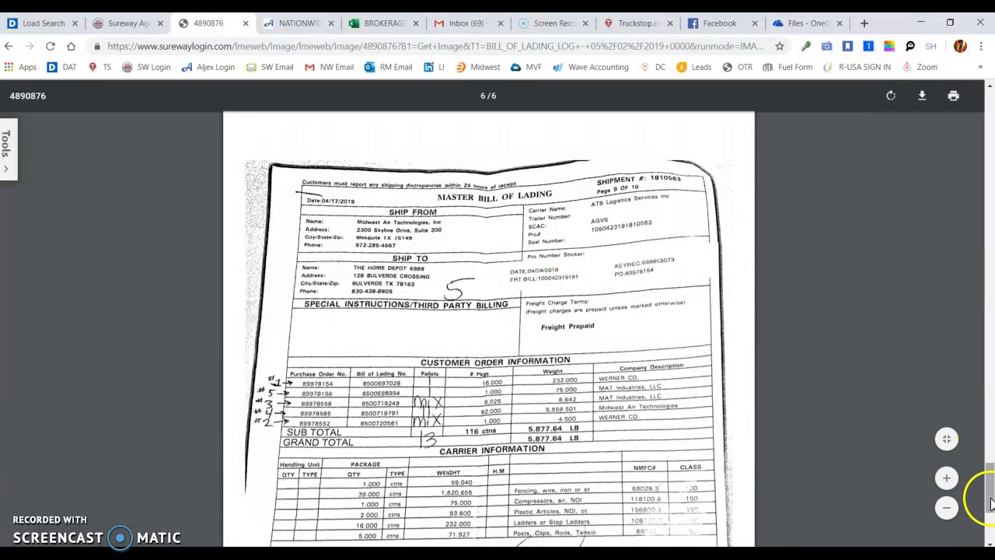
pyautogui.scroll(2, 992, 481)
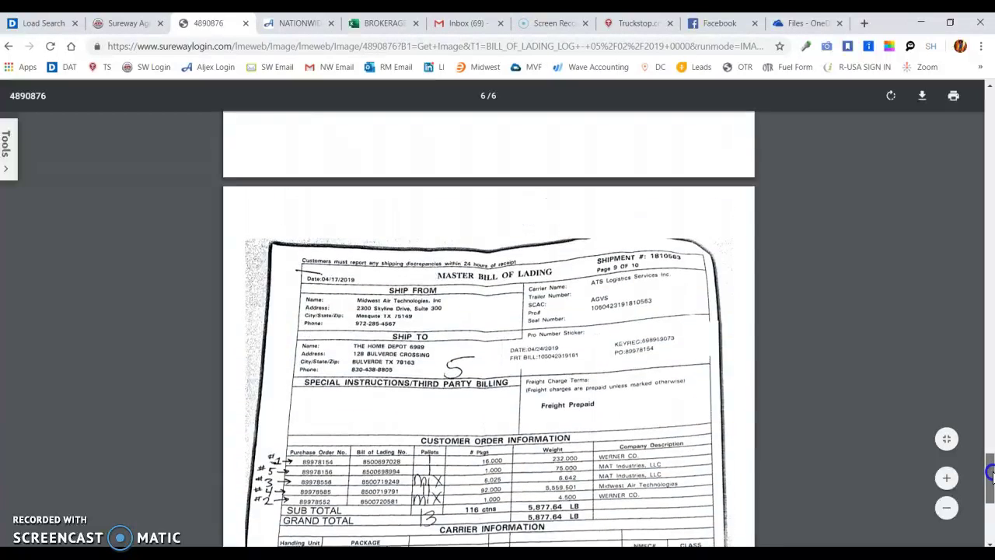
pyautogui.click(618, 367)
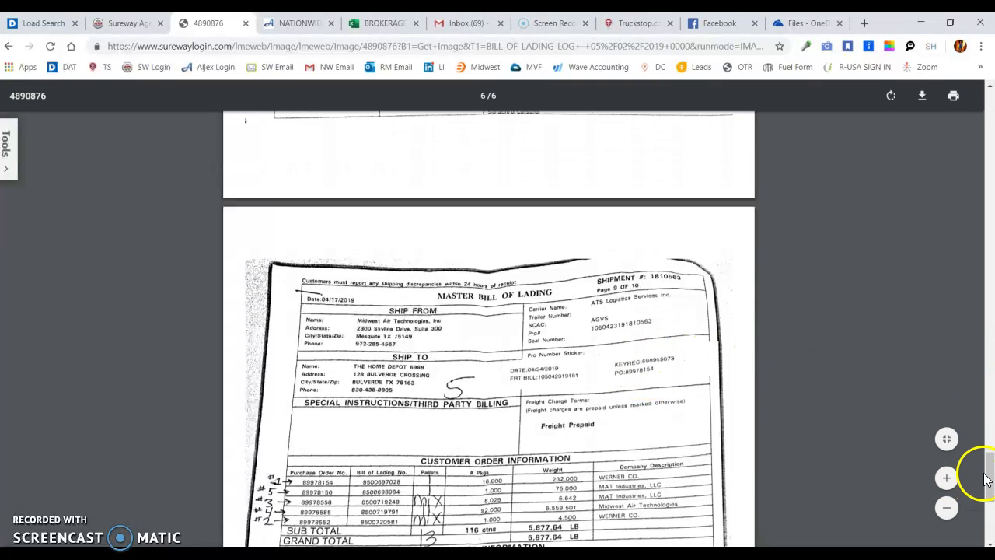
# Step: Review the bill of lading from the last page back through the Kerrville stop to page 1
pyautogui.click(989, 522)
pyautogui.moveTo(989, 517); pyautogui.dragTo(990, 265)
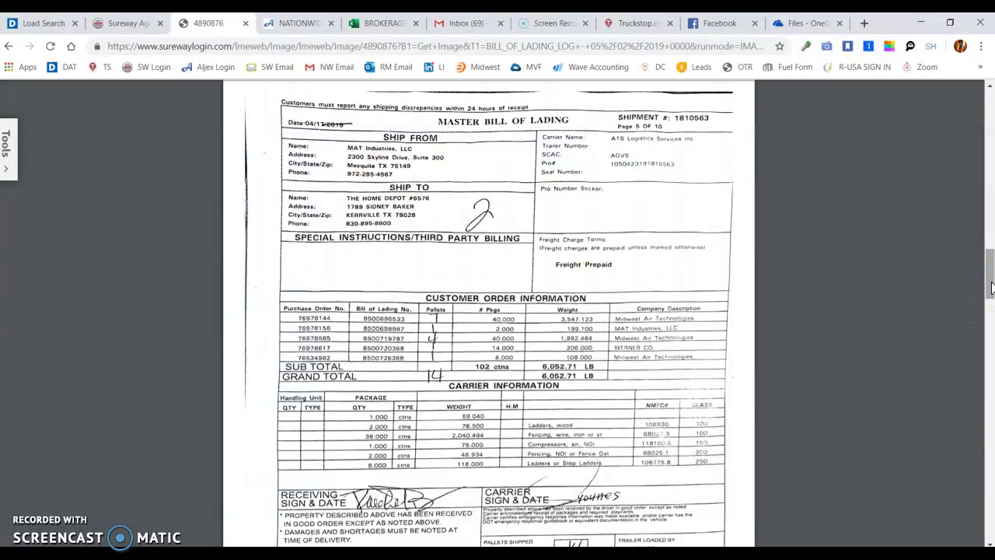
pyautogui.moveTo(990, 287); pyautogui.dragTo(990, 108)
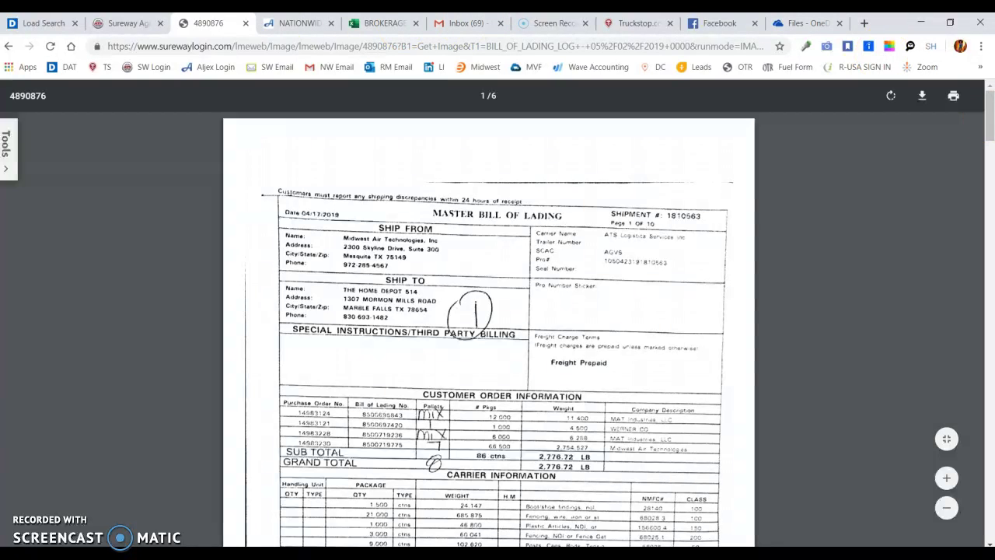
# Step: Compare the Mesquite to Del Rio order with its 23-Apr row in the earnings workbook, and return to the Marble Falls bill of lading page
pyautogui.click(220, 28)
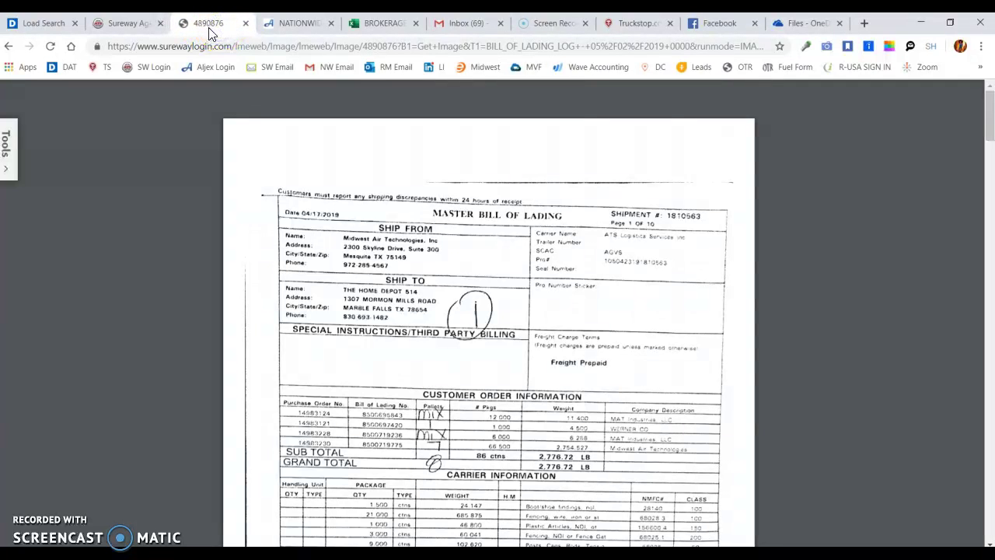
pyautogui.click(132, 24)
pyautogui.click(162, 333)
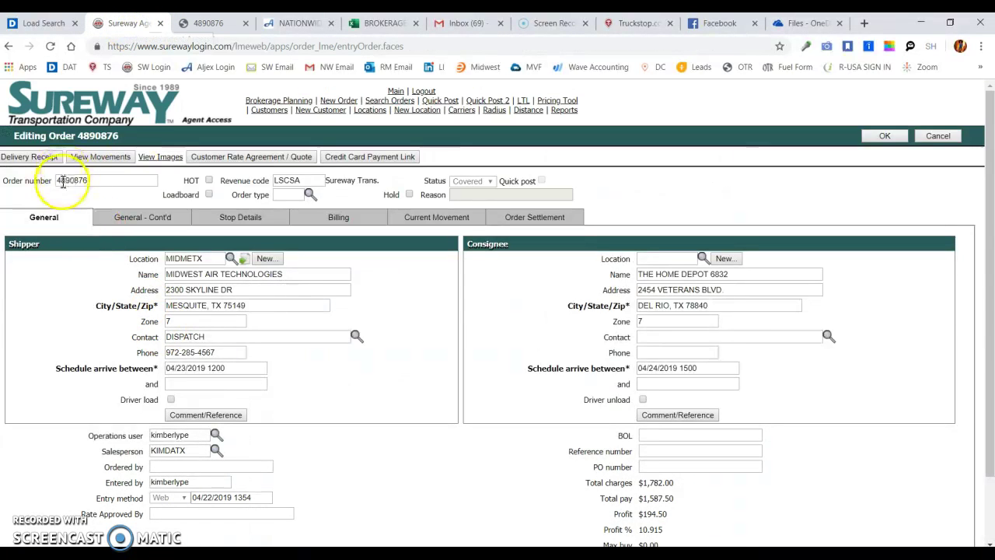
pyautogui.click(381, 24)
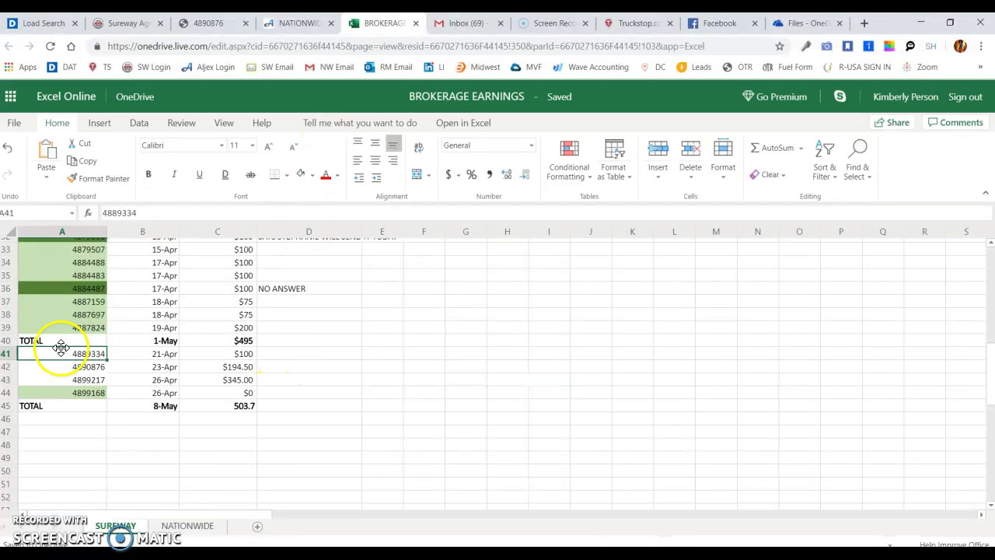
pyautogui.click(69, 368)
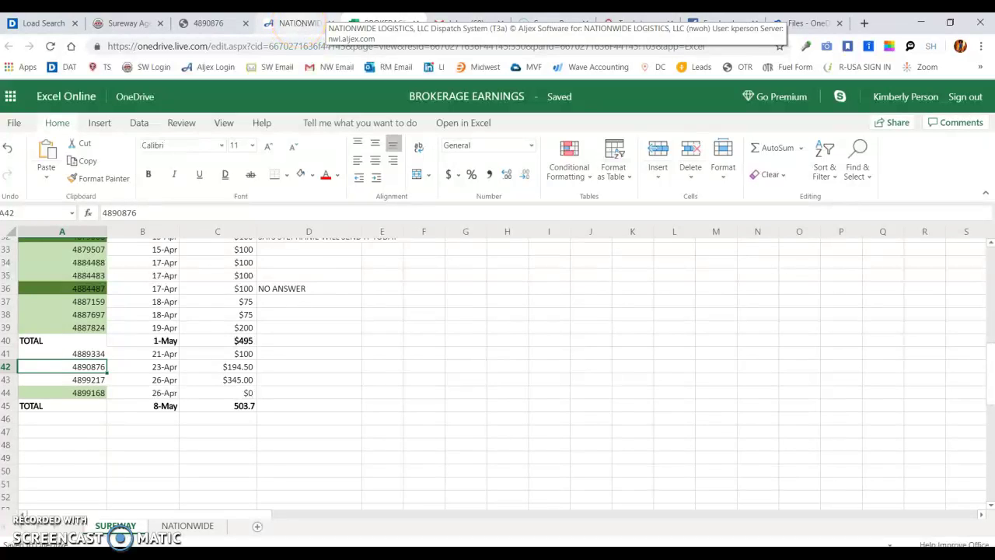
pyautogui.click(210, 24)
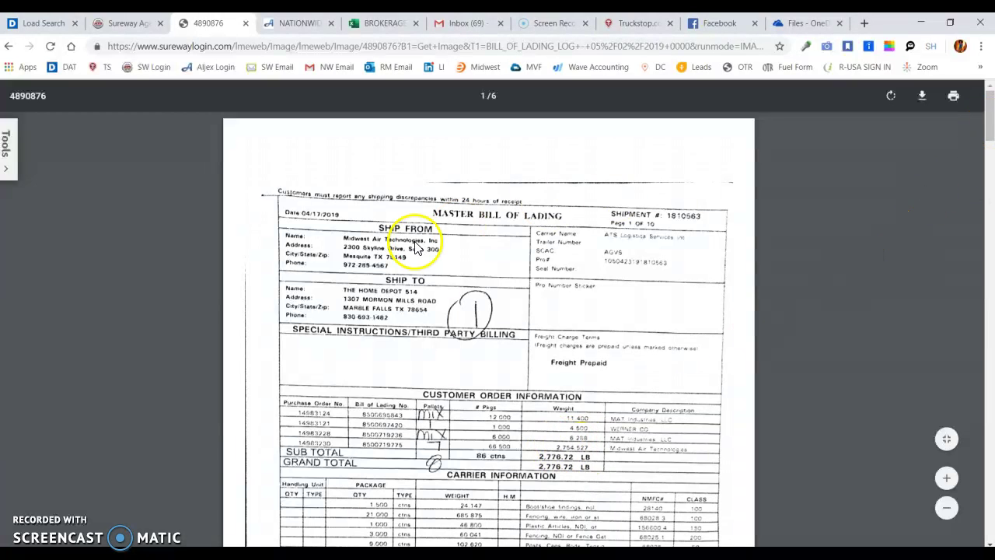
pyautogui.click(372, 318)
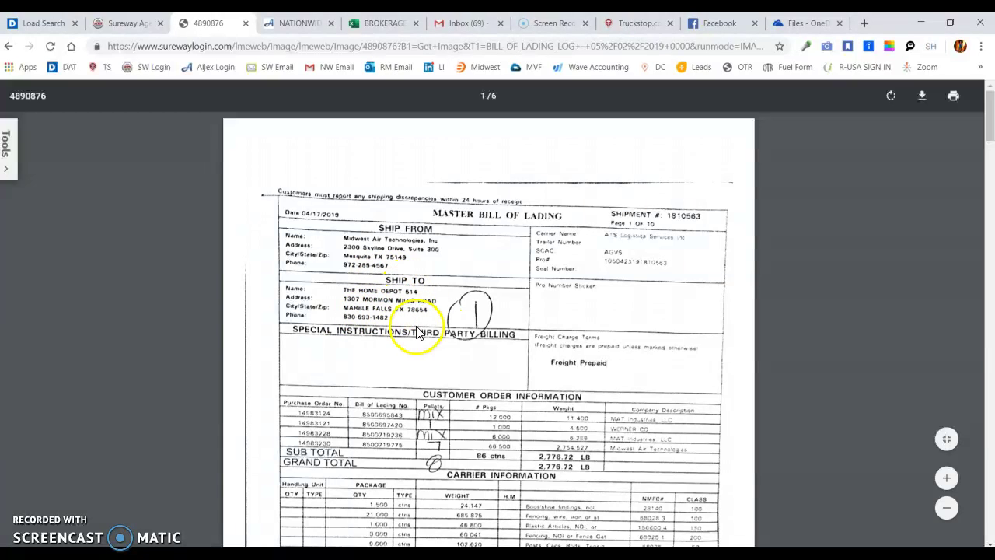
# Step: Check the Marble Falls bill of lading's receiving section and the handwritten page behind it, and return to the first page
pyautogui.moveTo(989, 129); pyautogui.dragTo(988, 152)
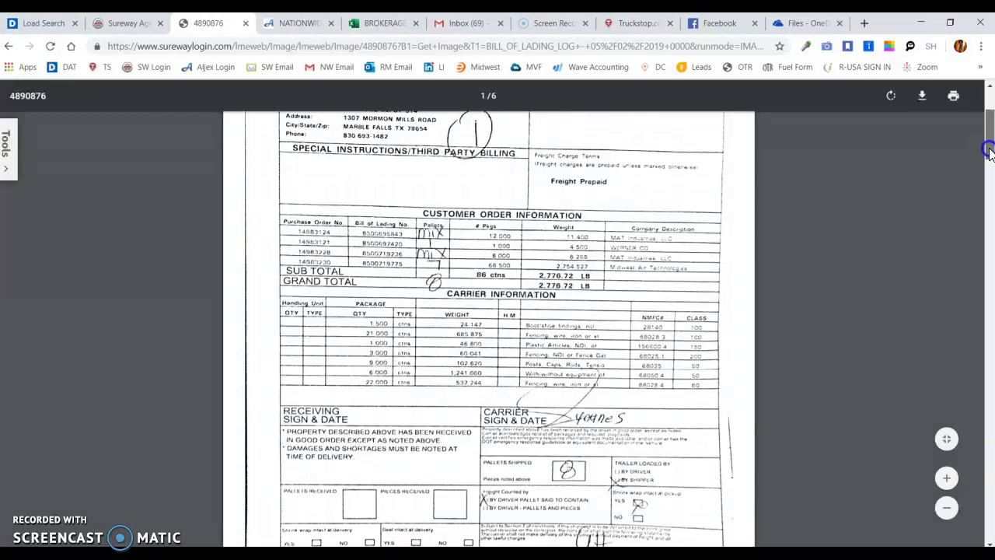
pyautogui.moveTo(989, 153); pyautogui.dragTo(988, 187)
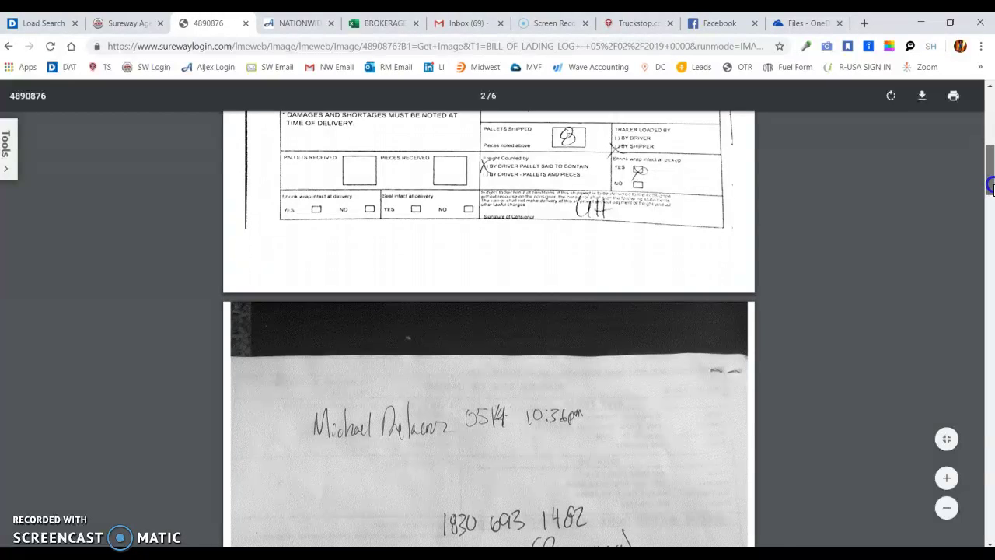
pyautogui.moveTo(990, 138); pyautogui.dragTo(990, 132)
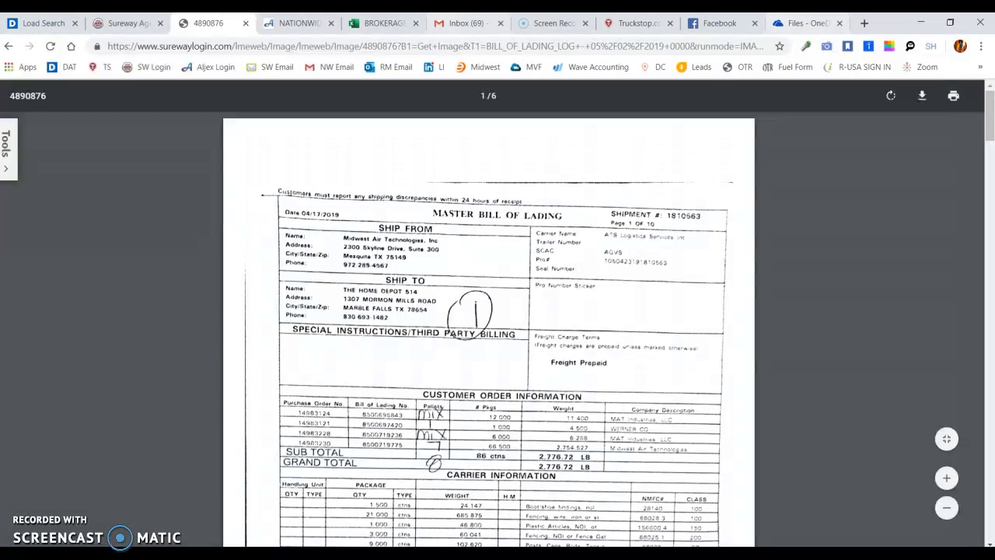
# Step: In the brokerage earnings workbook, fill the 23-Apr order's cell A42 with yellow
pyautogui.click(386, 25)
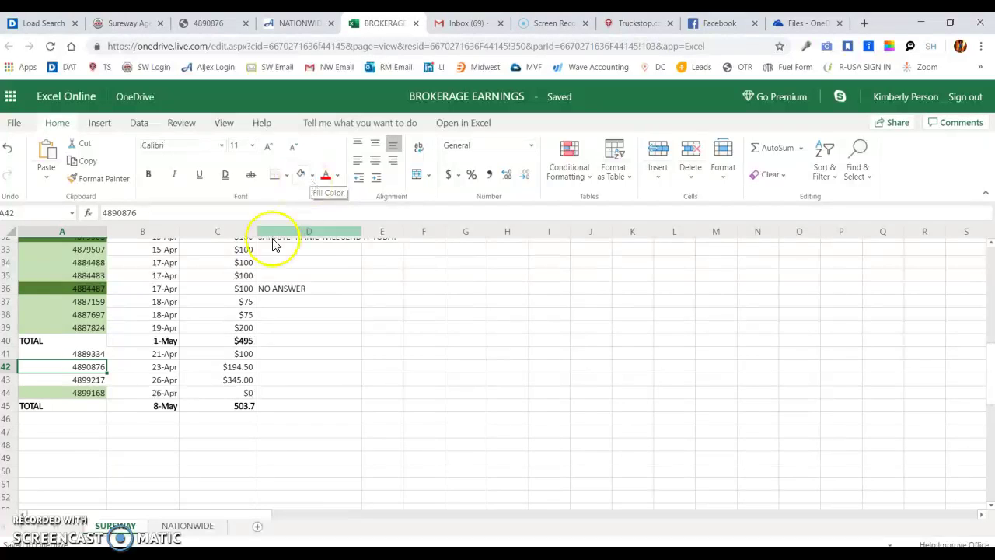
pyautogui.click(311, 178)
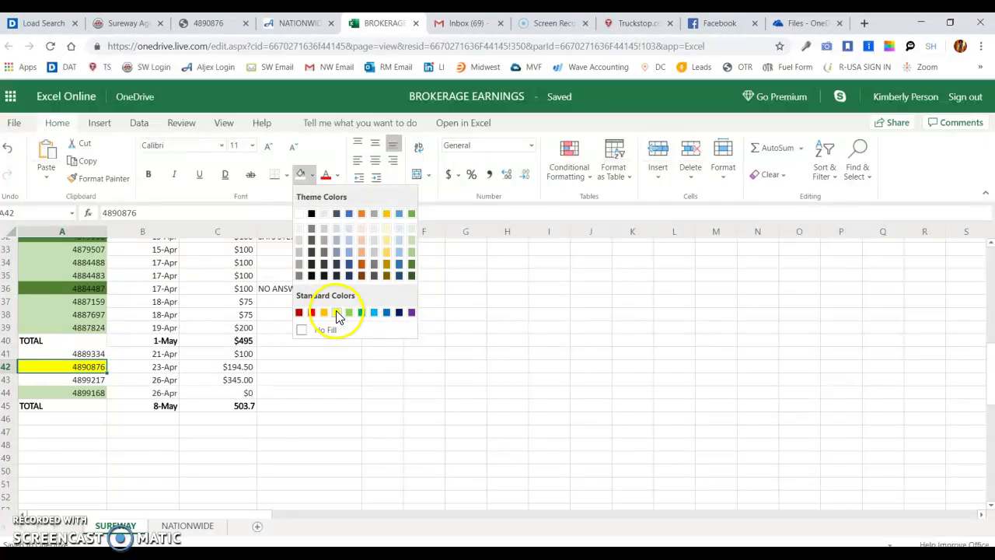
pyautogui.click(337, 312)
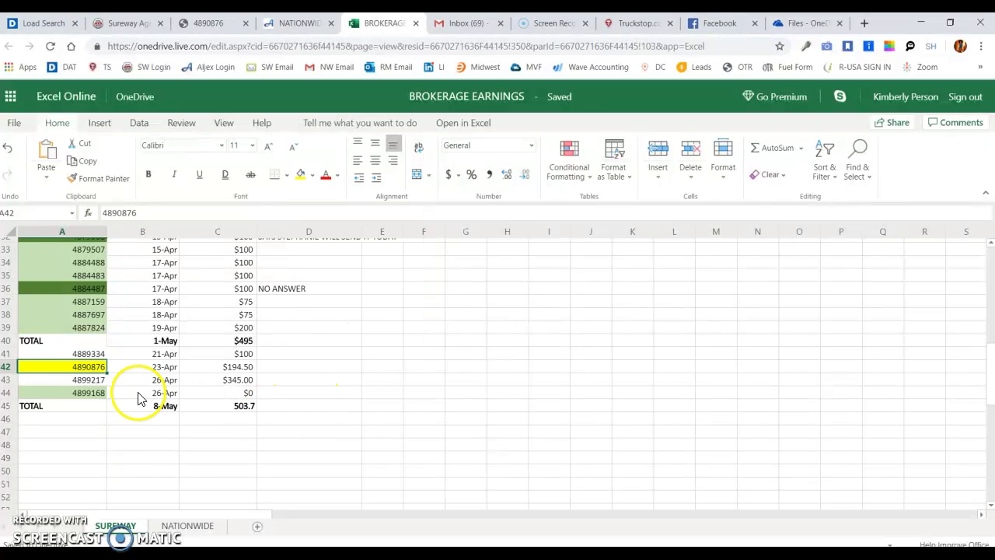
# Step: Fill the 21-Apr order's cell A41 with the light green used for the other cleared loads
pyautogui.click(92, 354)
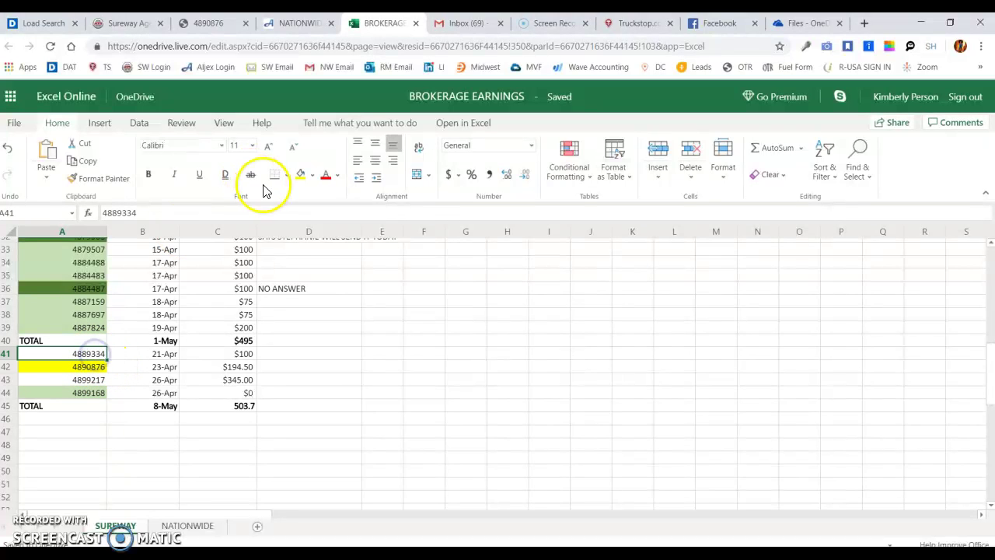
pyautogui.click(312, 176)
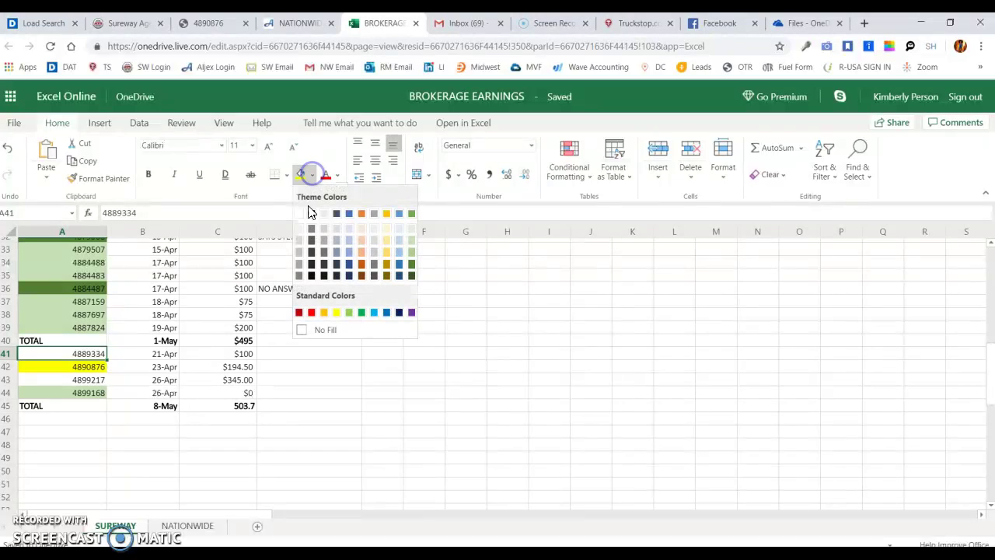
pyautogui.click(411, 240)
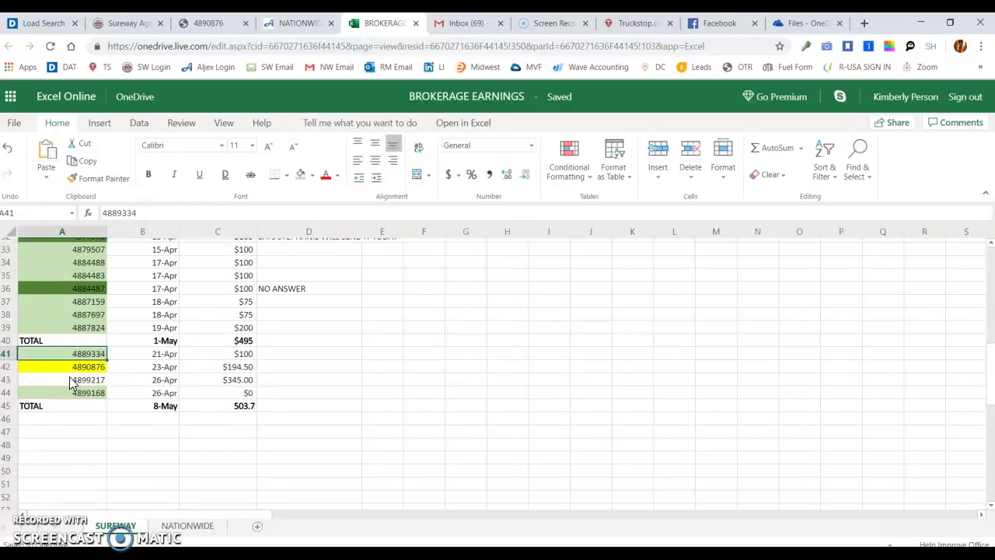
pyautogui.click(299, 24)
pyautogui.click(377, 23)
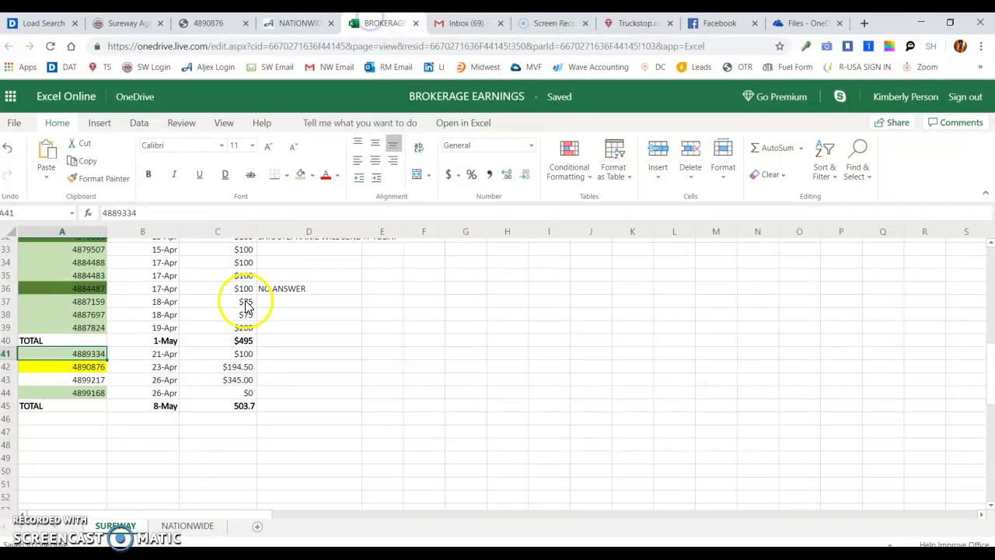